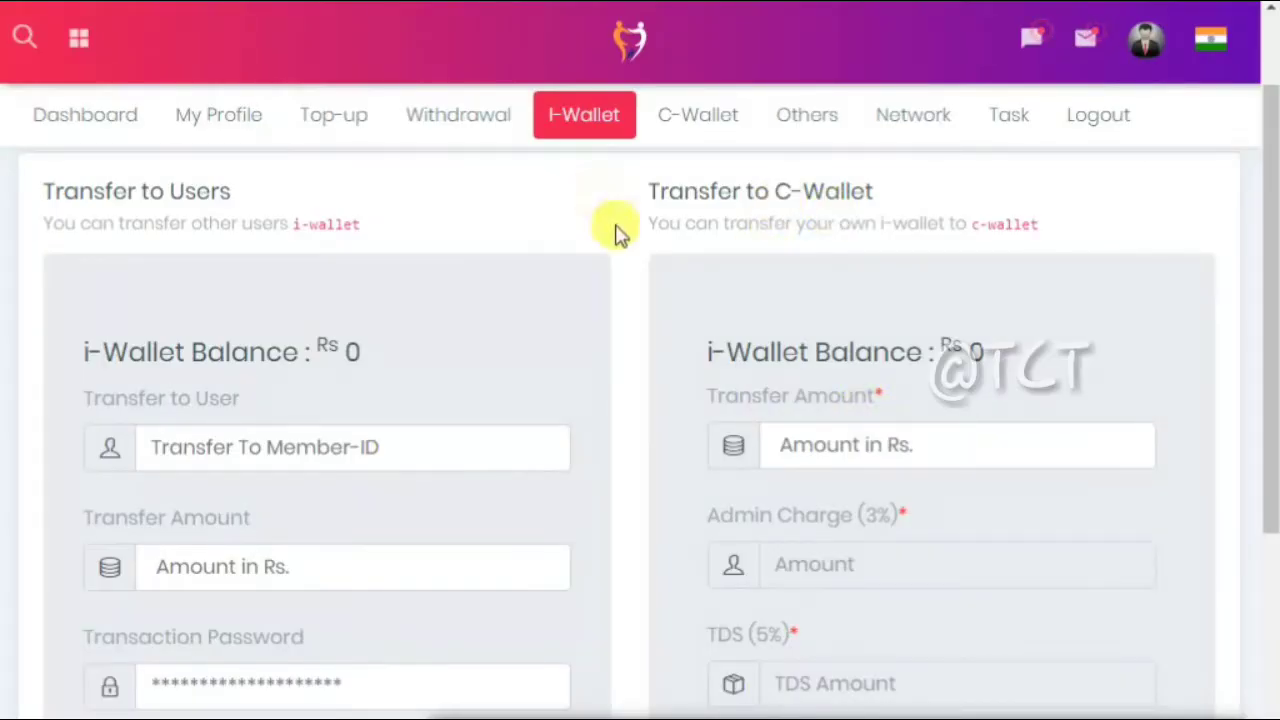
# Step: Examine the i-Wallet form for transferring to C-Wallet, from the transfer amount and charges to the DID Foundation donation and transaction password fields
pyautogui.scroll(-1, 1013, 462)
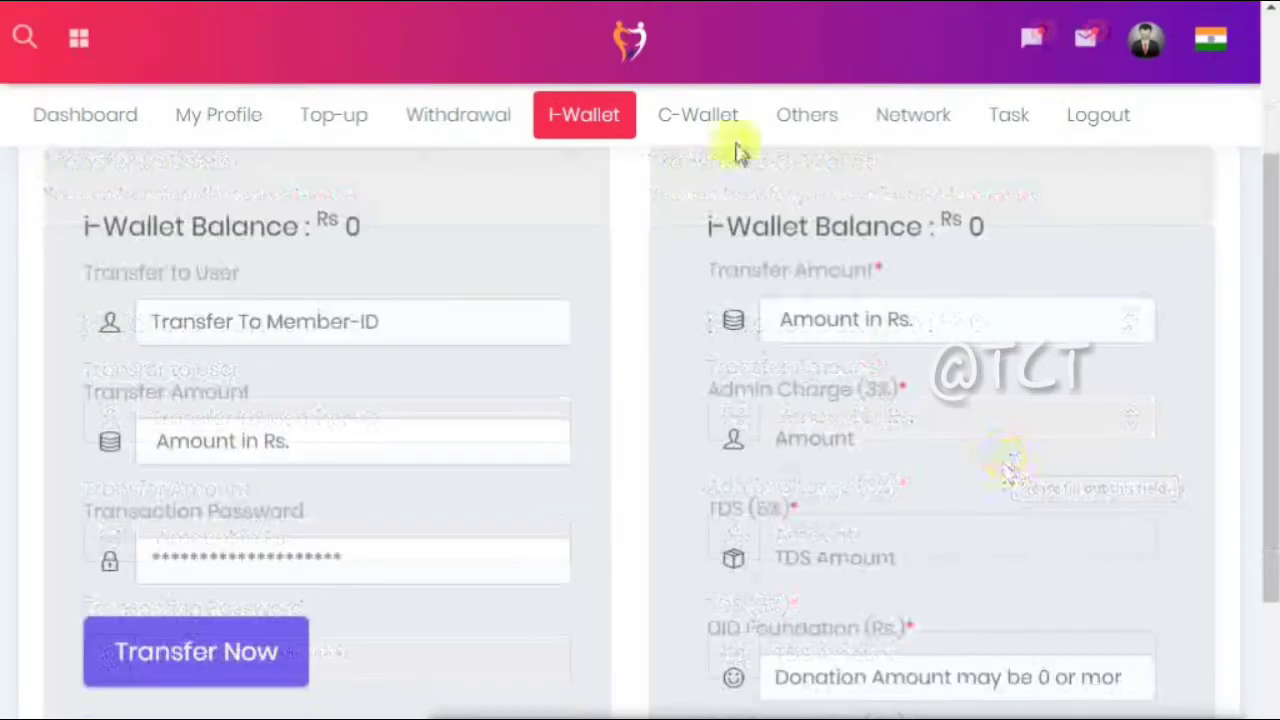
pyautogui.moveTo(720, 130)
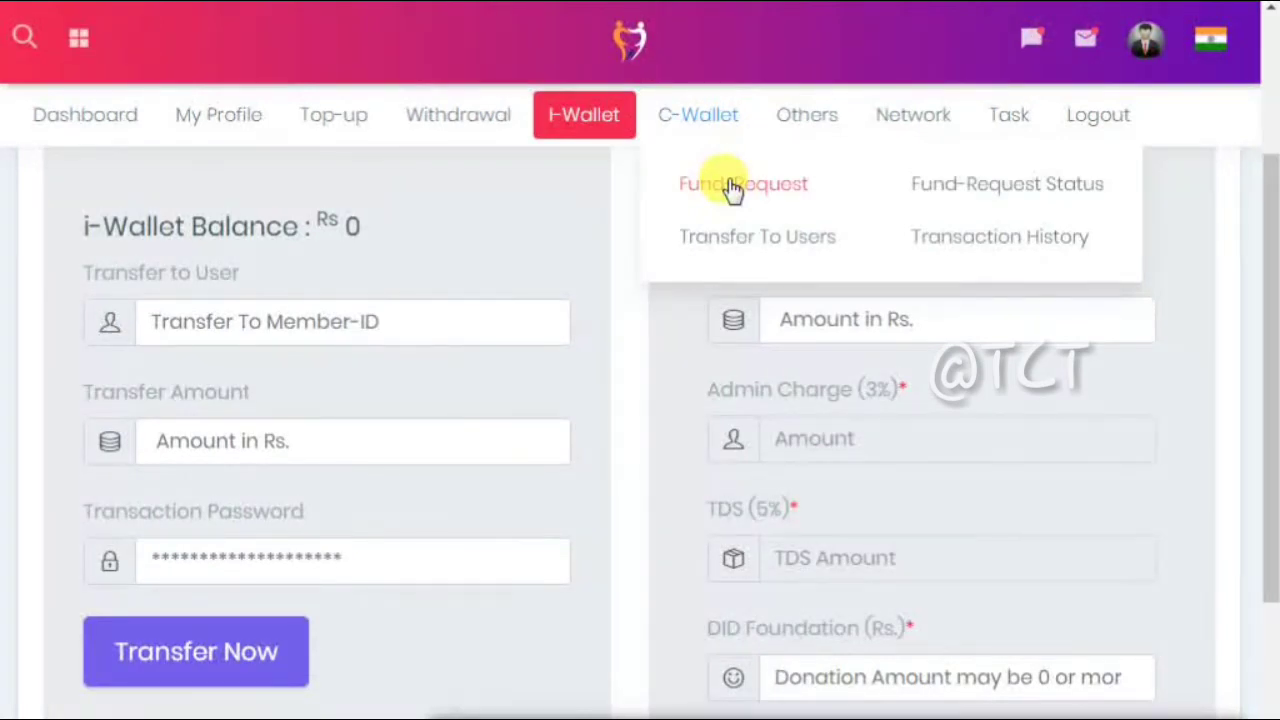
pyautogui.click(811, 319)
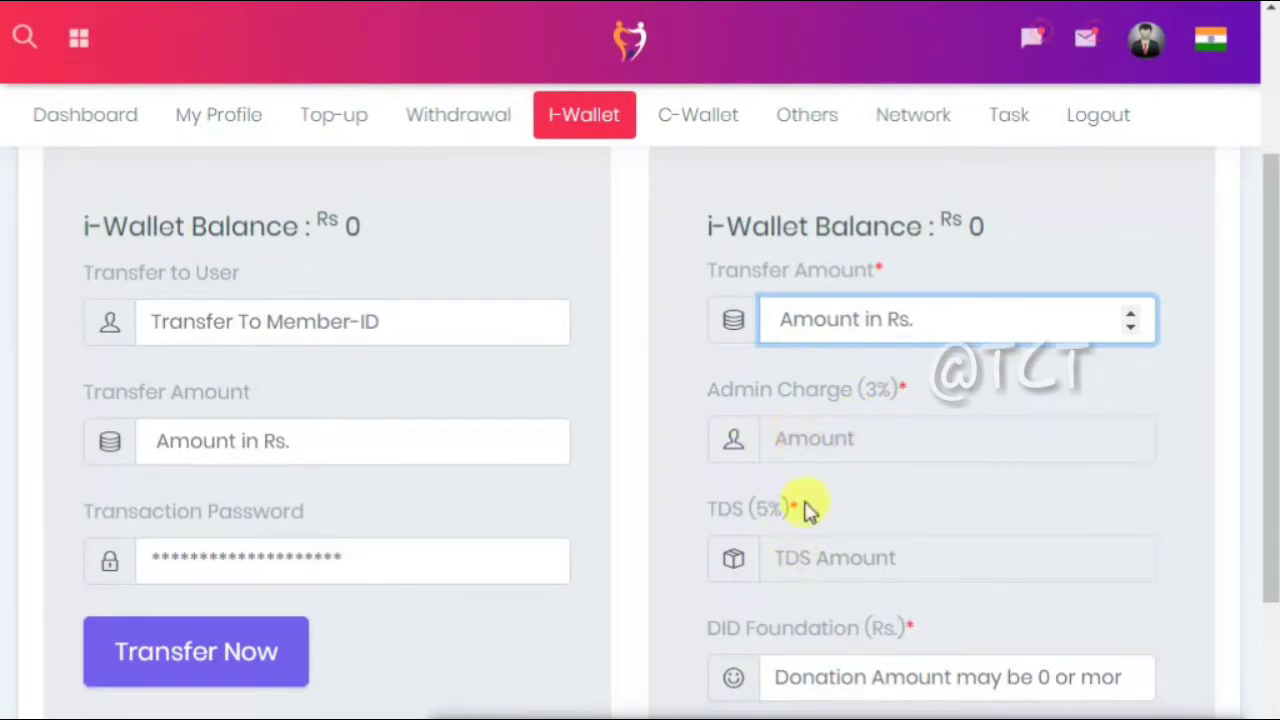
pyautogui.scroll(-1, 957, 414)
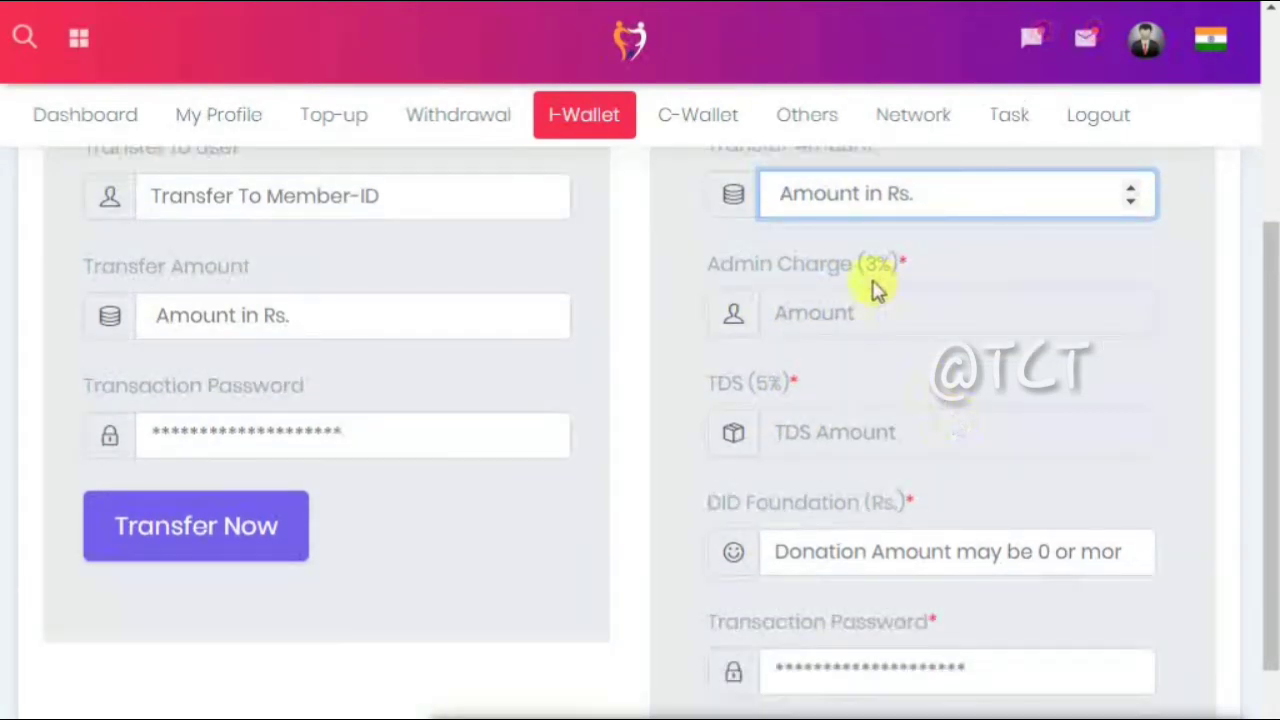
pyautogui.scroll(-1, 851, 406)
pyautogui.click(877, 424)
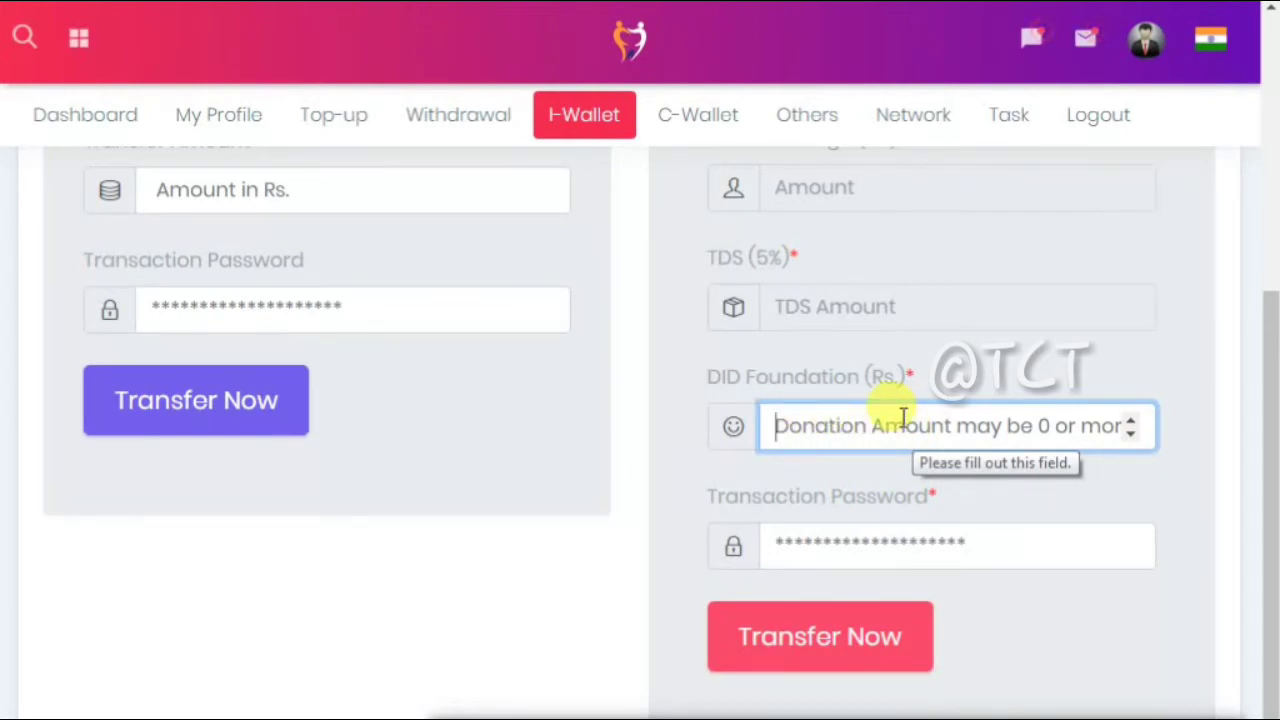
pyautogui.click(837, 531)
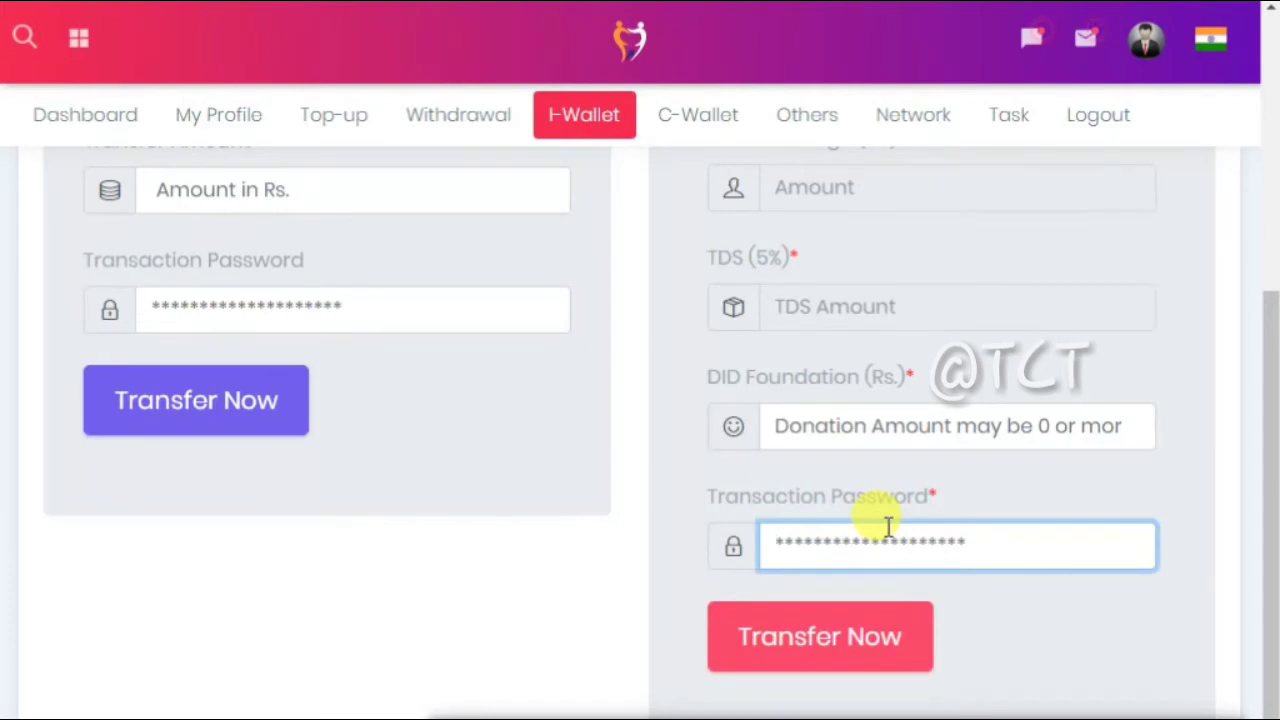
pyautogui.scroll(-2, 1136, 518)
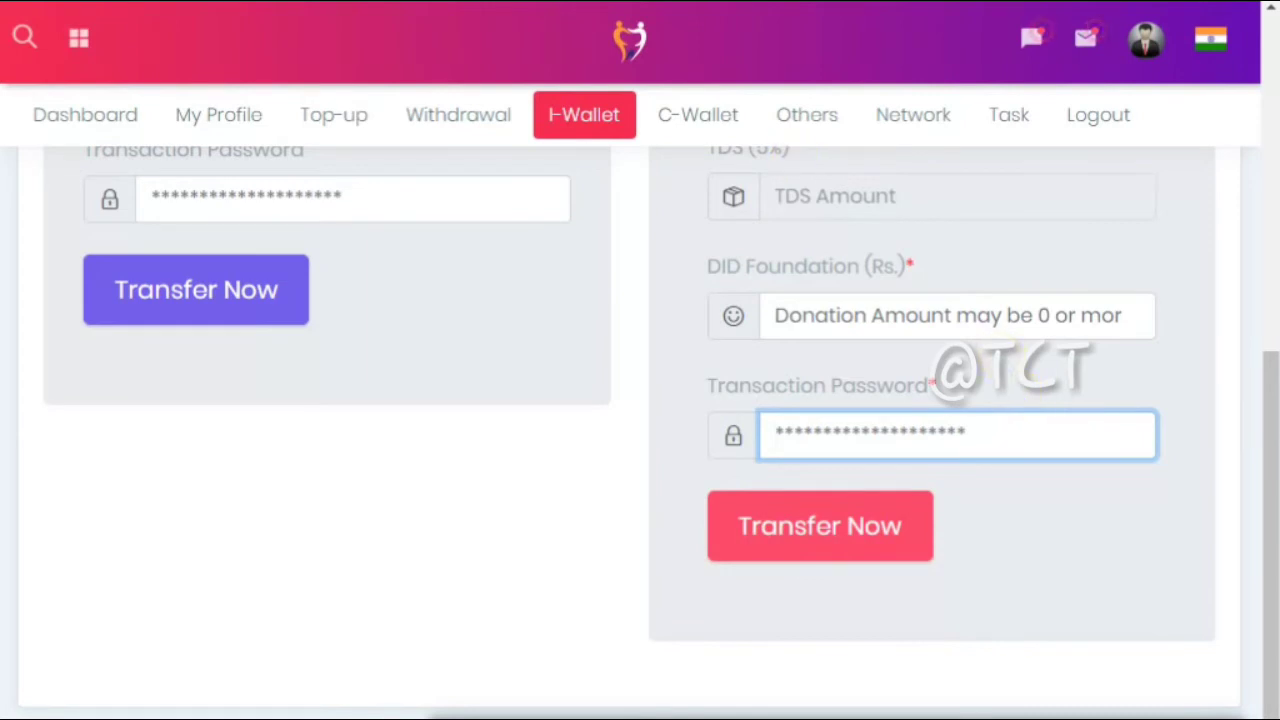
pyautogui.moveTo(216, 120)
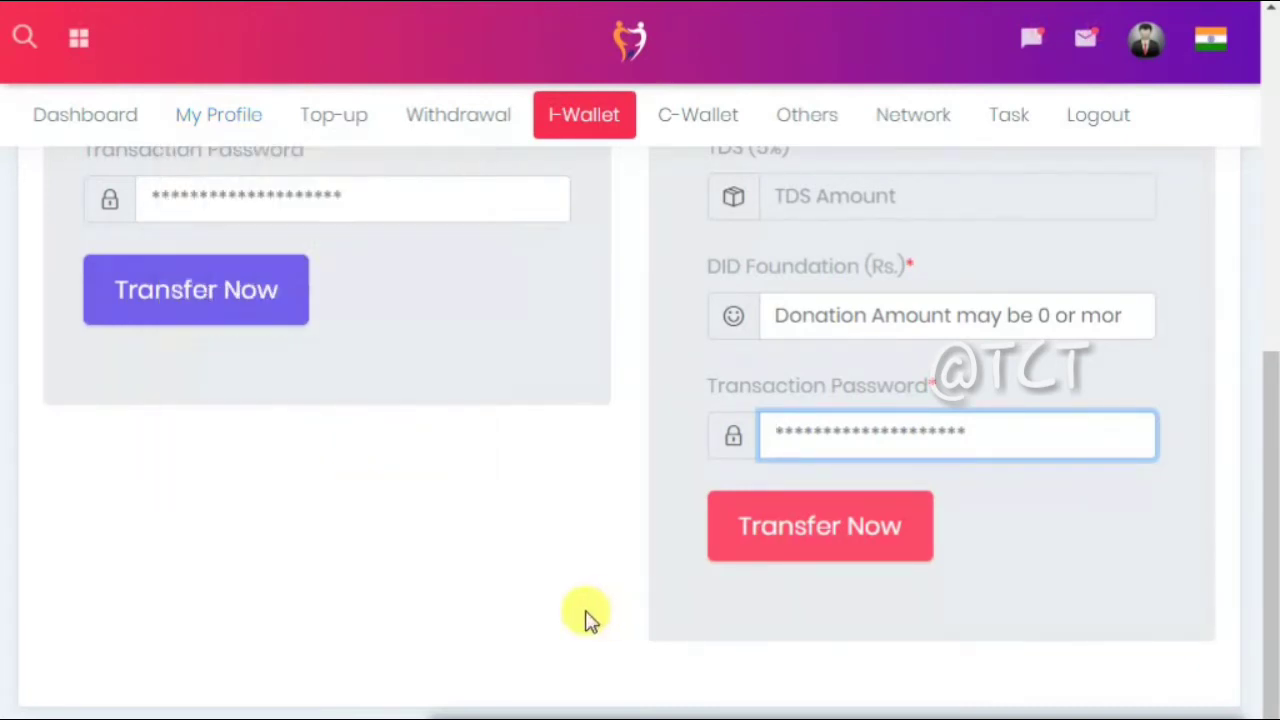
pyautogui.click(588, 618)
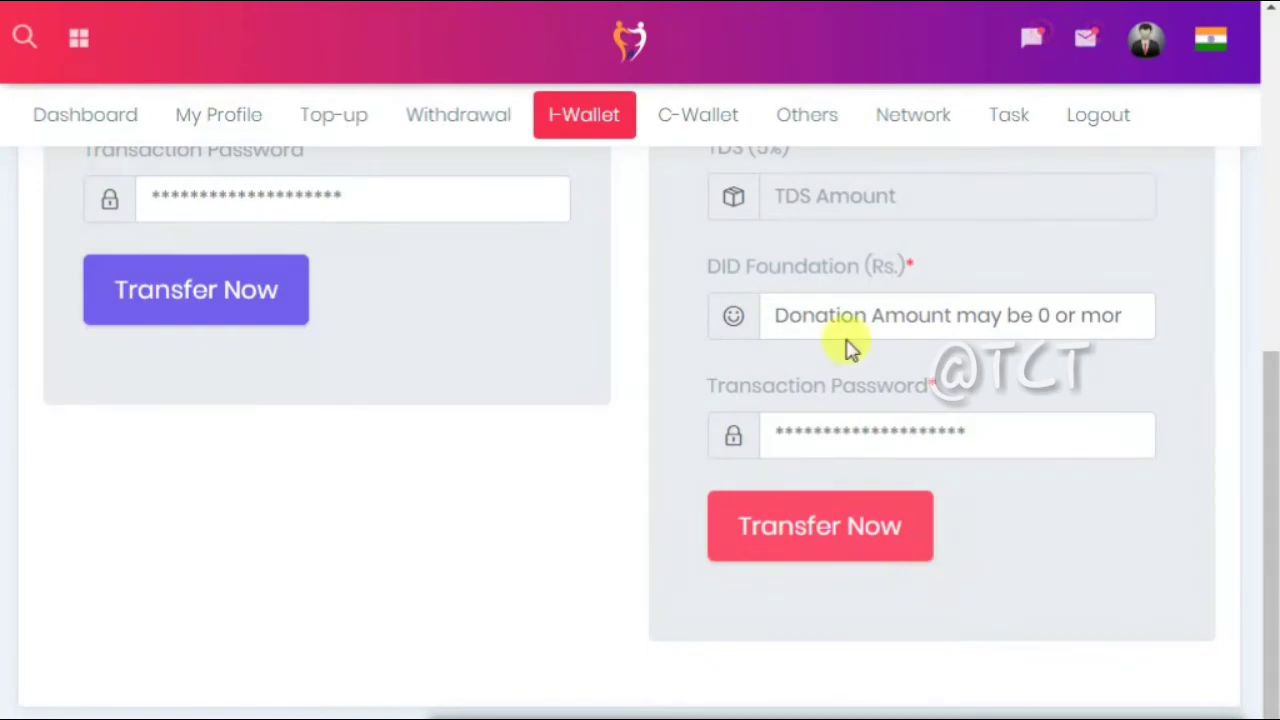
pyautogui.click(829, 549)
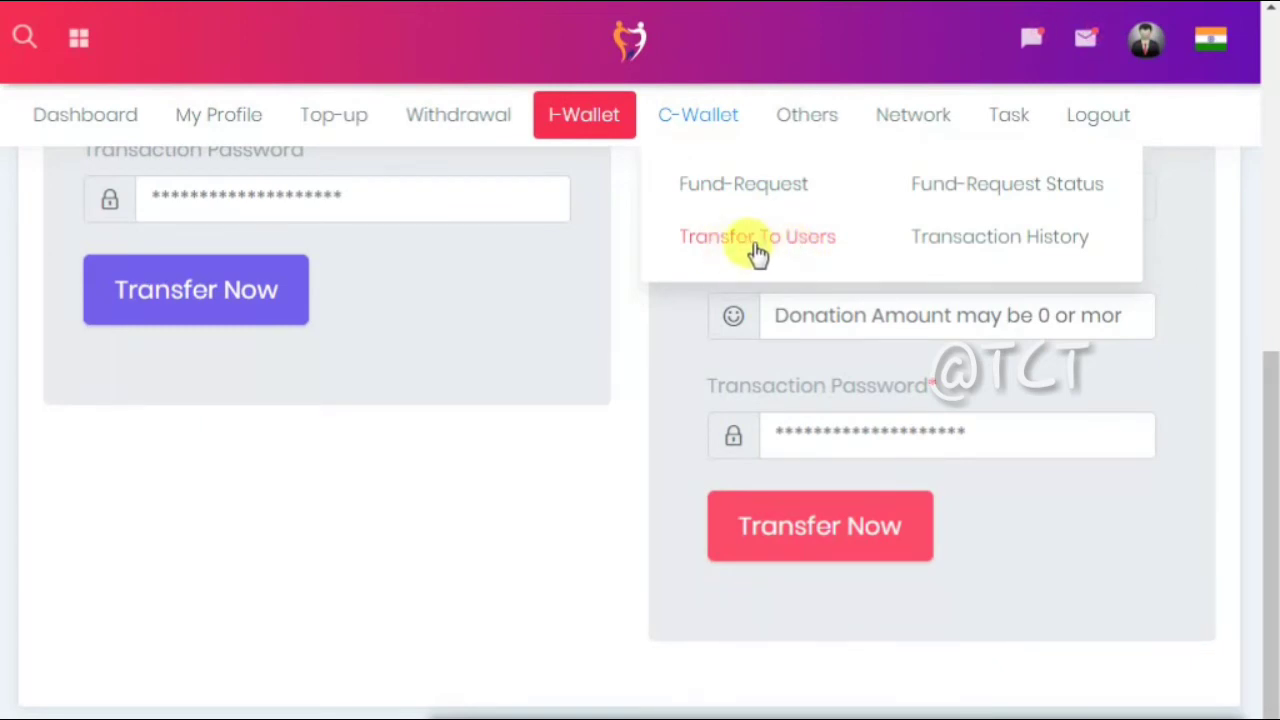
# Step: Open the C-Wallet page for transferring to users and check the available c-wallet balance
pyautogui.click(757, 251)
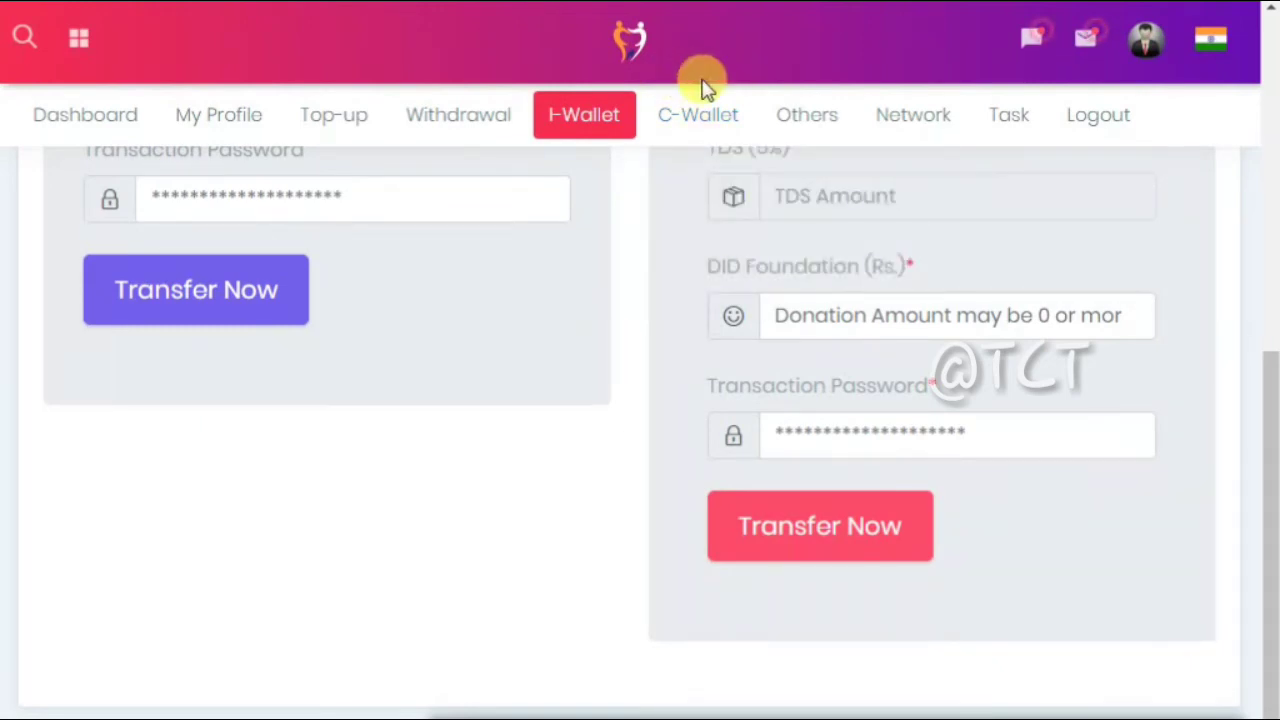
pyautogui.moveTo(708, 118)
pyautogui.click(745, 240)
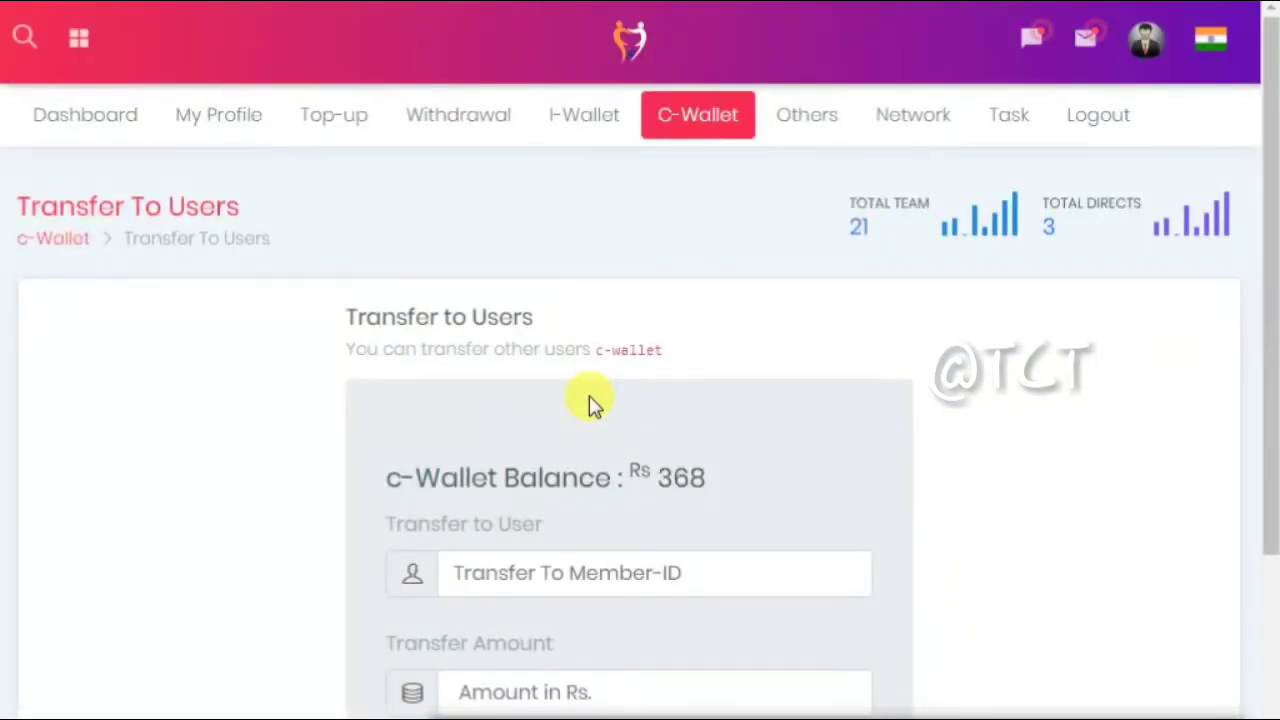
pyautogui.scroll(-1, 895, 390)
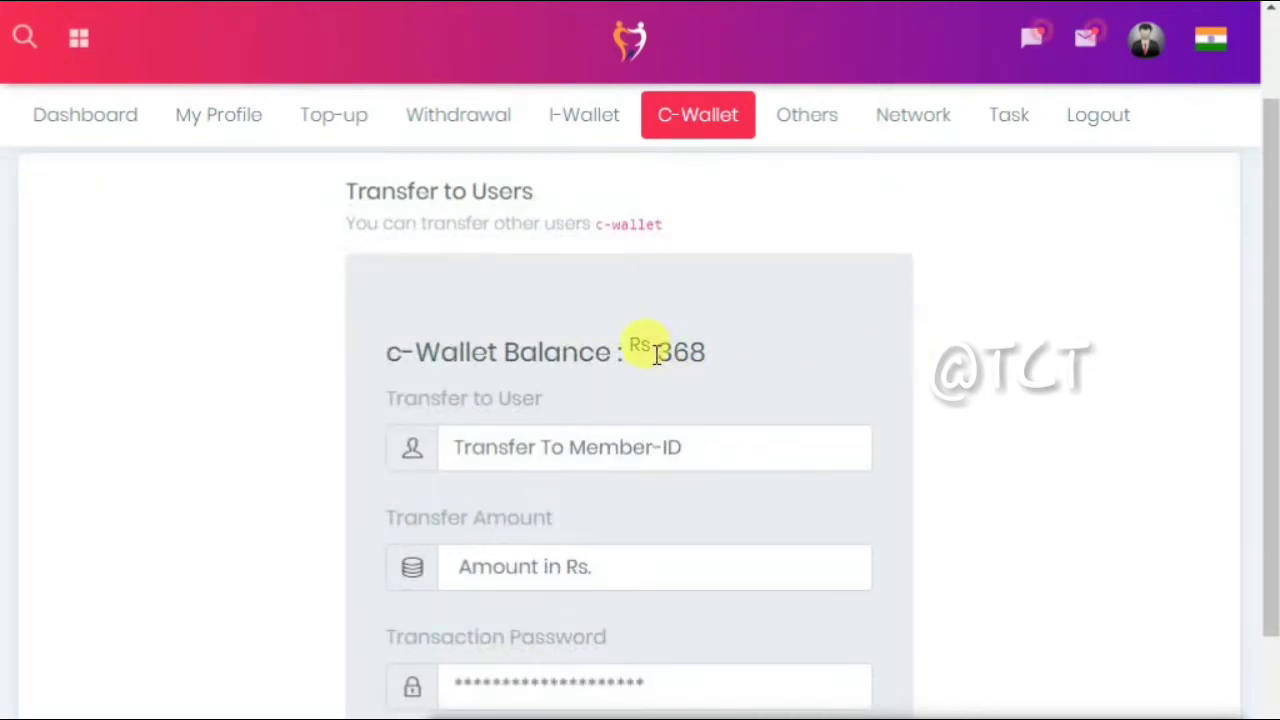
pyautogui.moveTo(656, 354); pyautogui.dragTo(726, 363)
pyautogui.click(1008, 370)
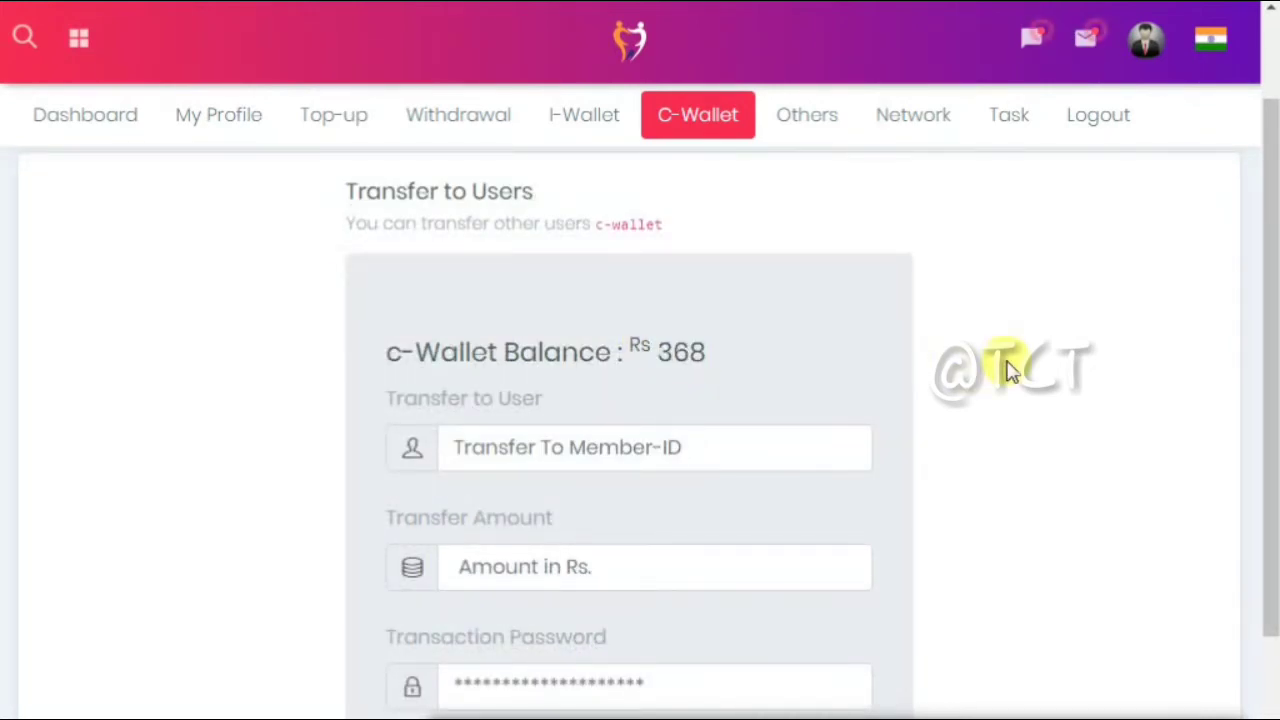
pyautogui.scroll(-1, 1008, 370)
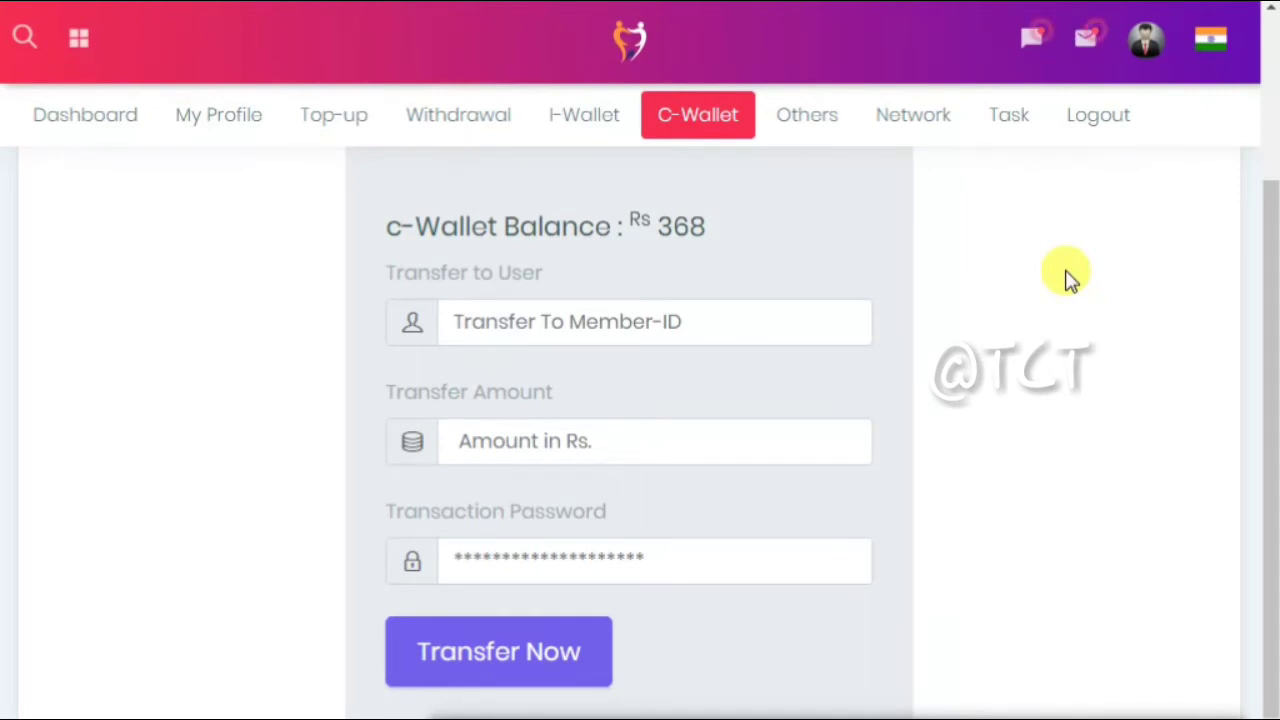
# Step: Fill in the recipient's member ID in the c-wallet transfer form
pyautogui.click(531, 326)
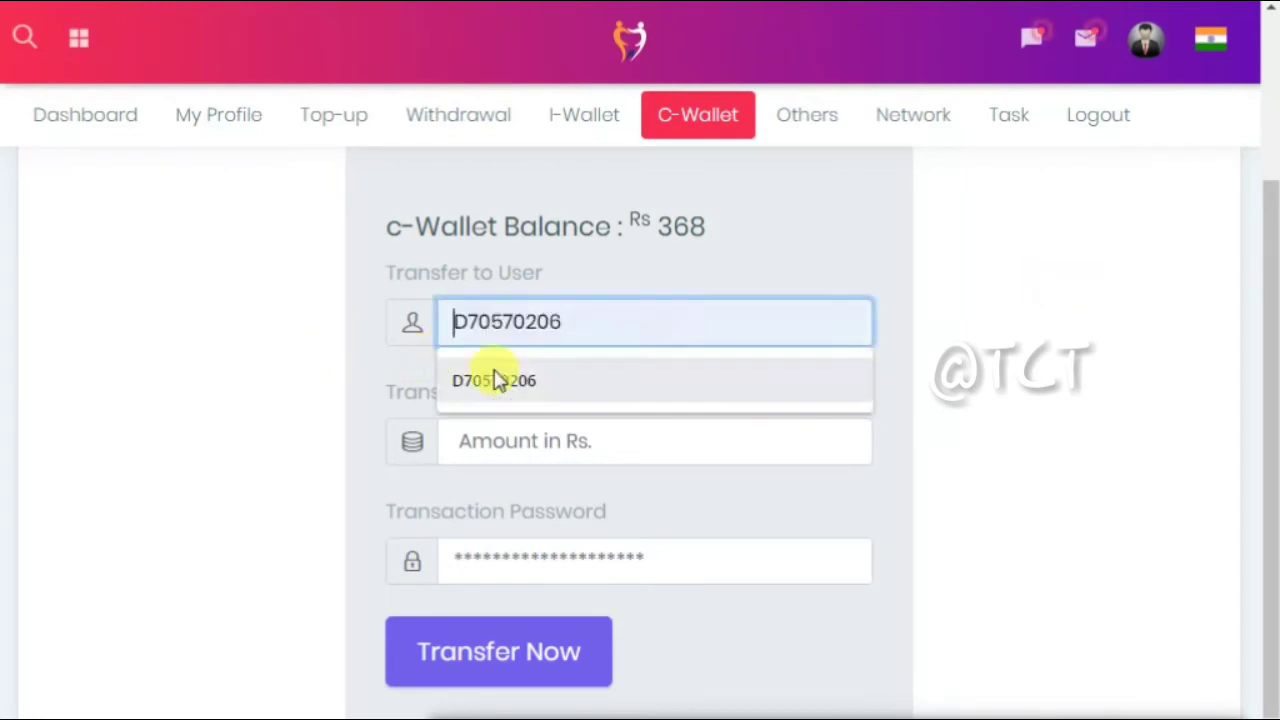
pyautogui.click(252, 352)
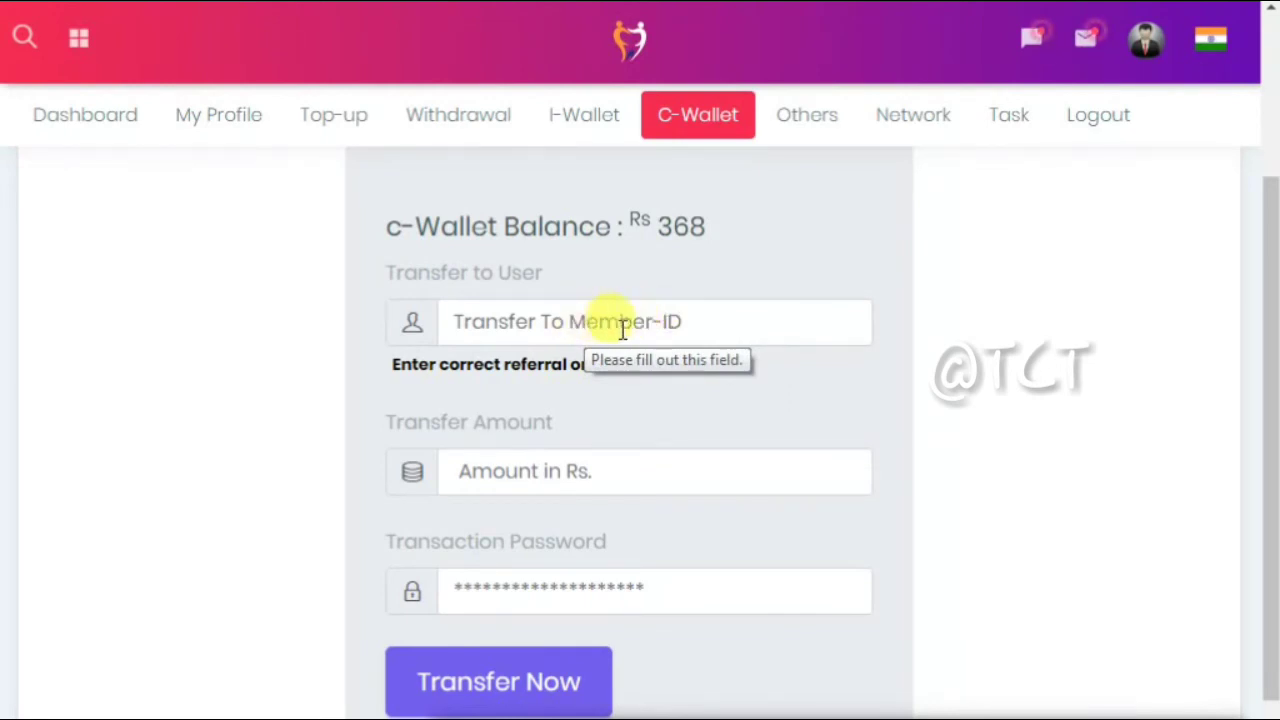
pyautogui.click(620, 328)
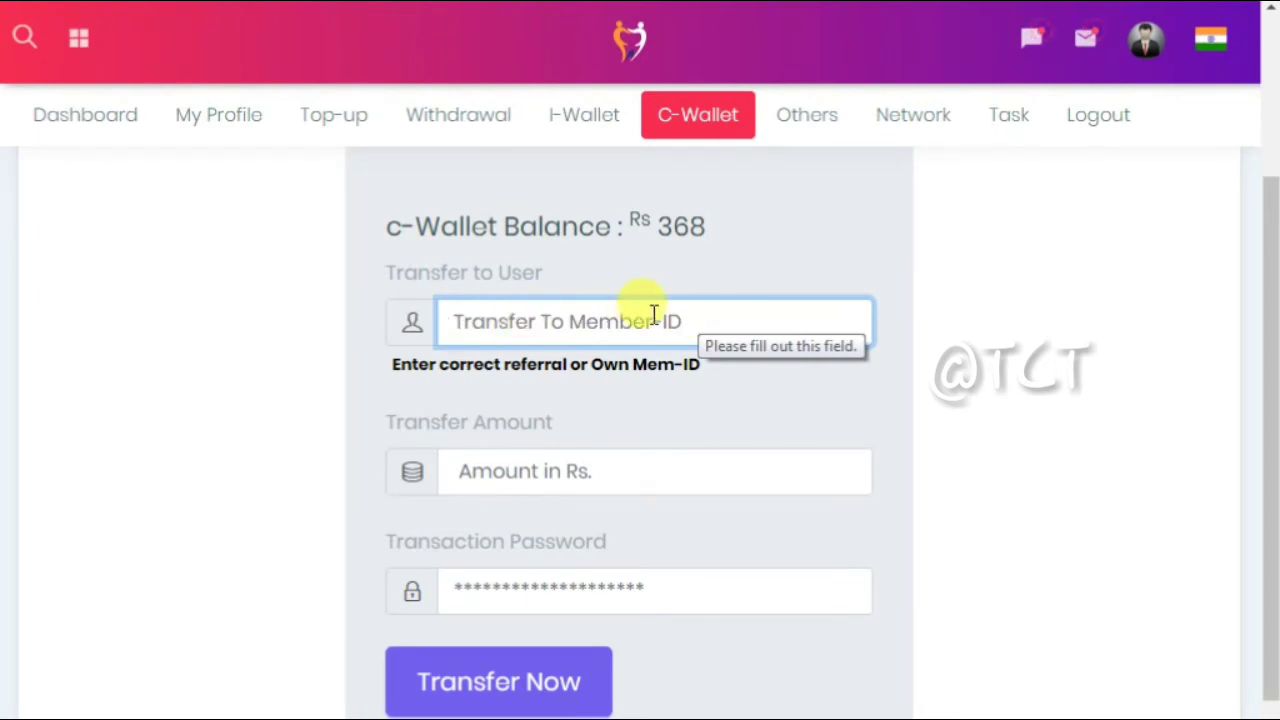
pyautogui.click(523, 323)
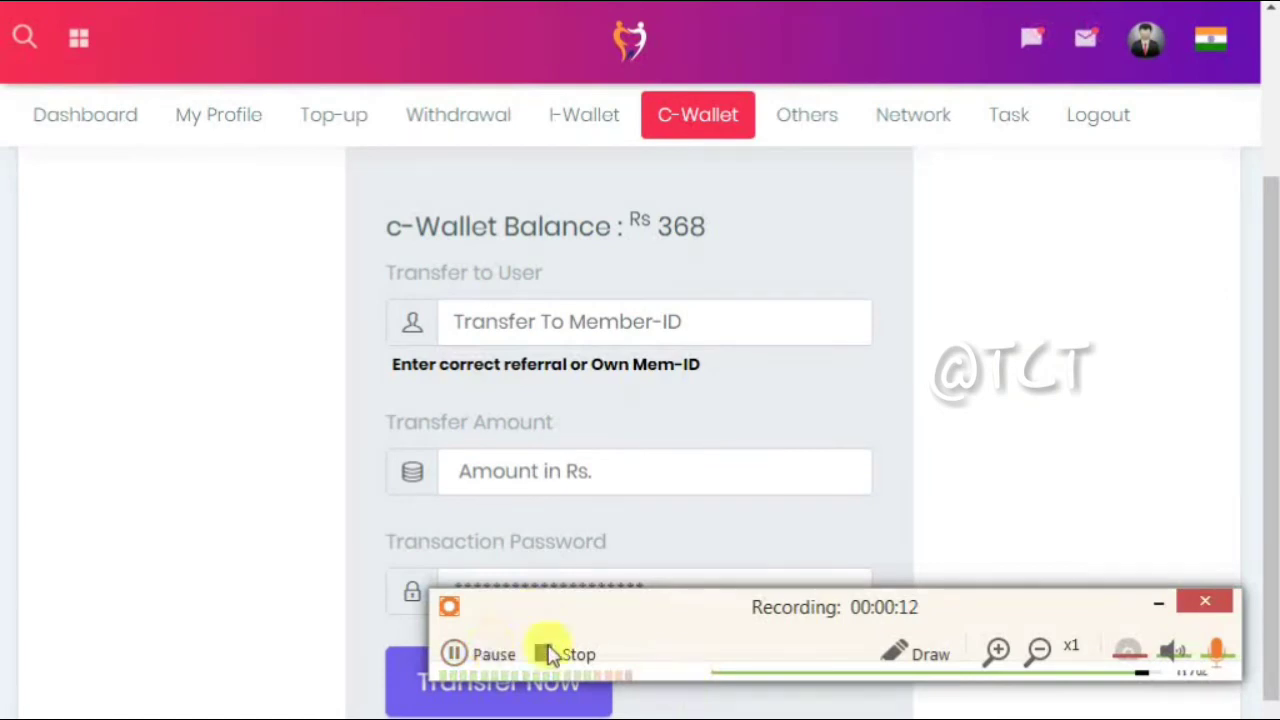
pyautogui.click(549, 651)
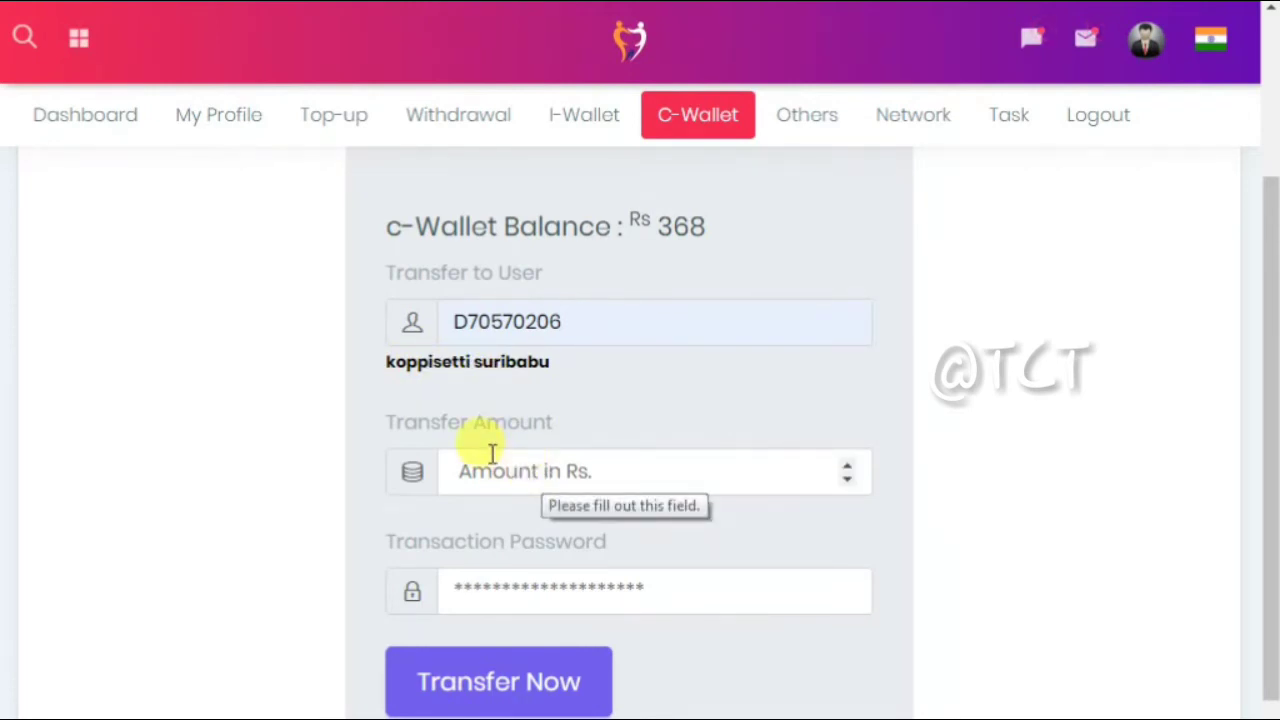
# Step: Set the c-wallet transfer amount to Rs. 368, the full wallet balance
pyautogui.moveTo(658, 232); pyautogui.dragTo(727, 243)
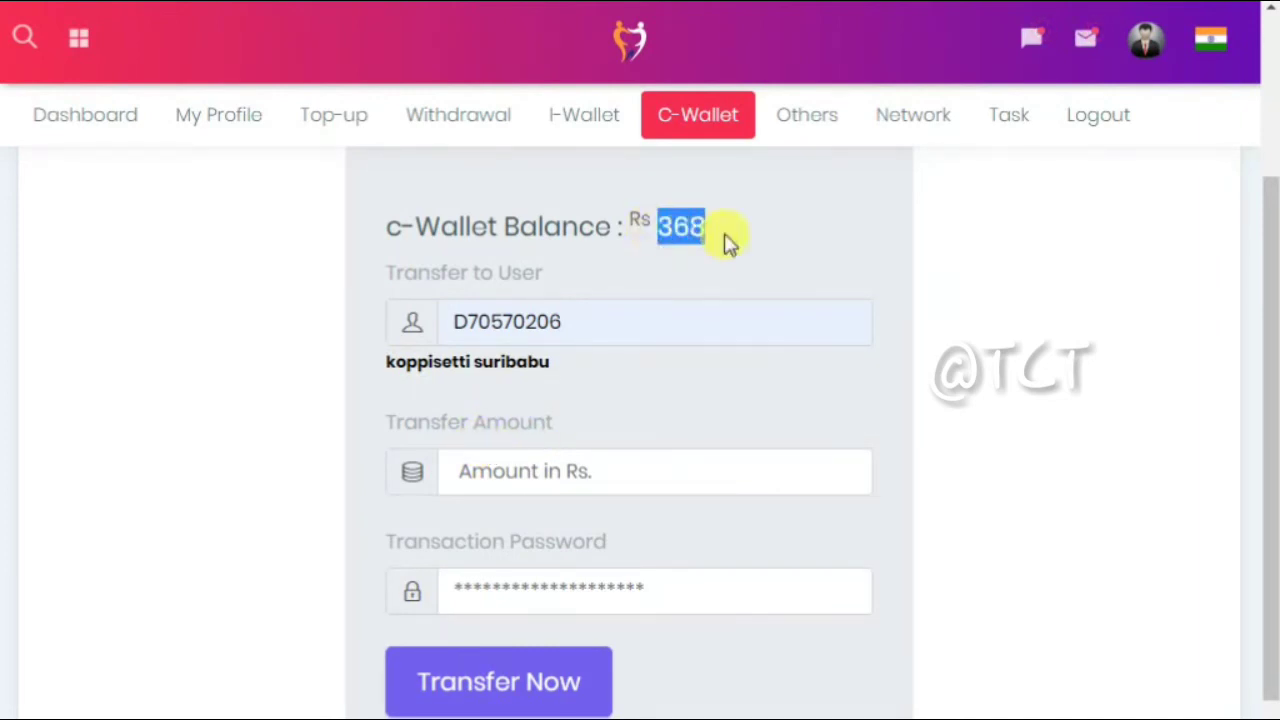
pyautogui.click(664, 466)
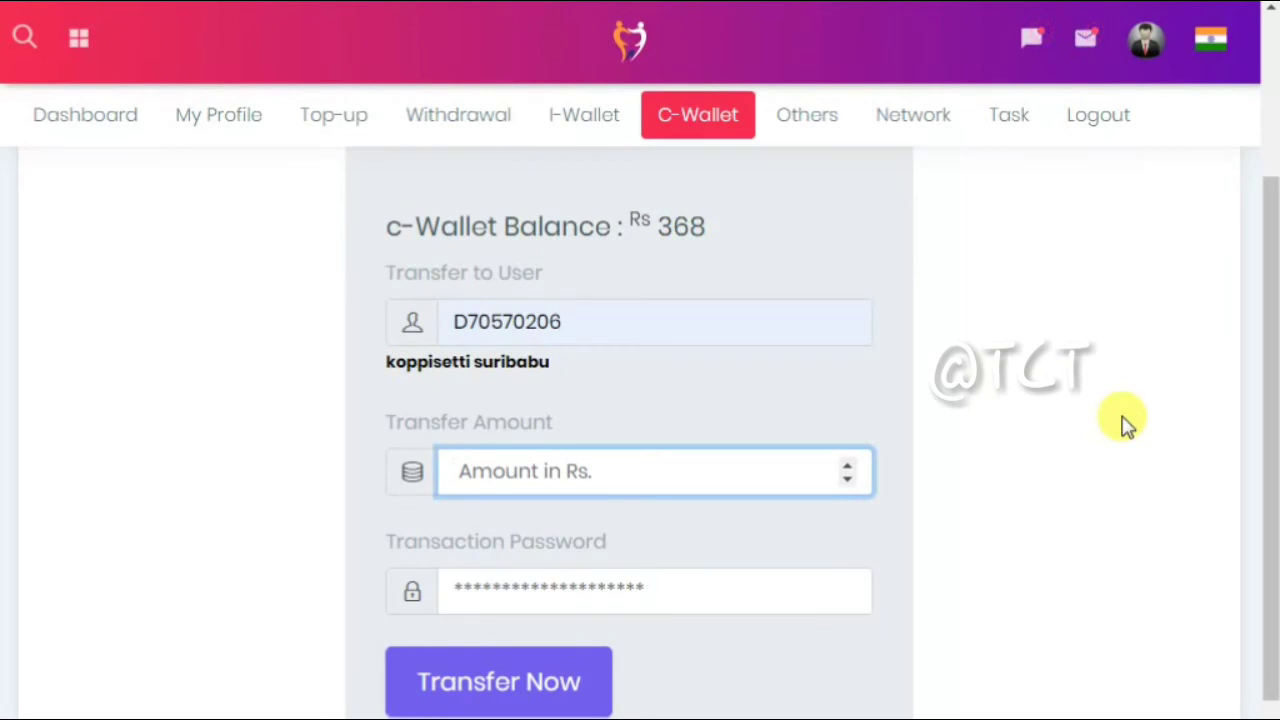
pyautogui.write('36')
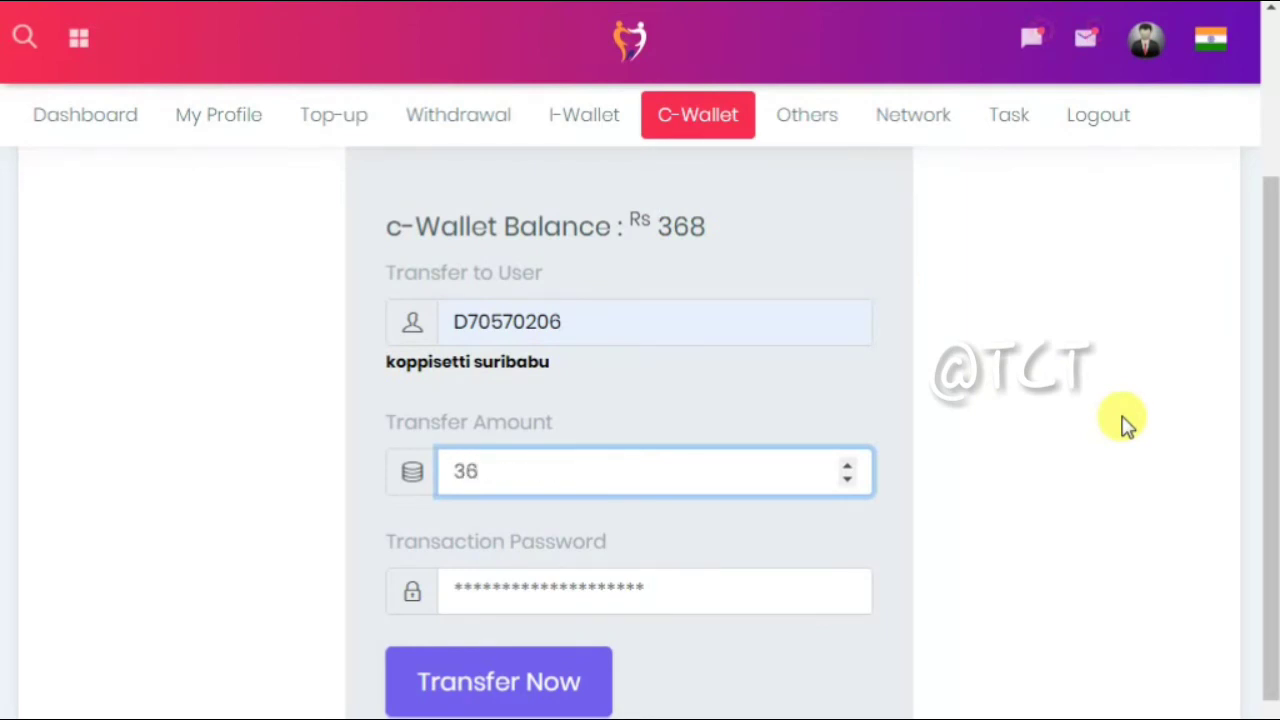
pyautogui.write('8')
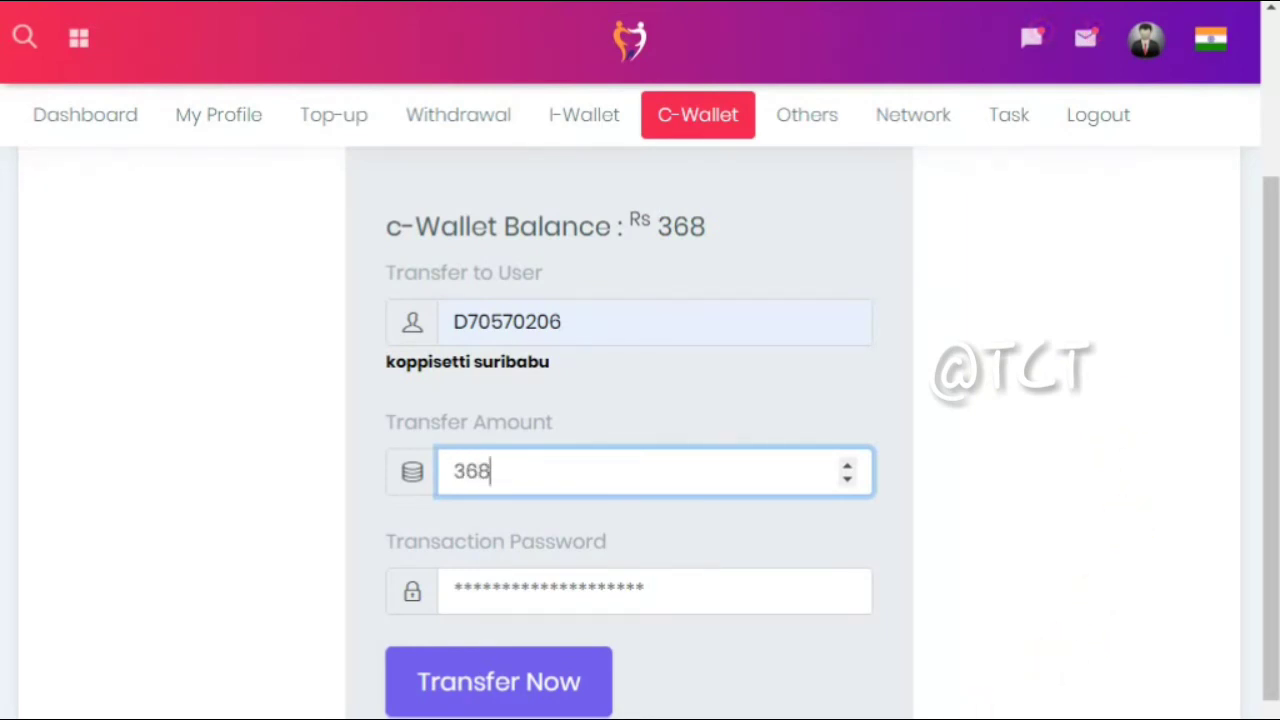
# Step: Enter the transaction password, submit the c-wallet transfer and dismiss the confirmation message
pyautogui.click(666, 603)
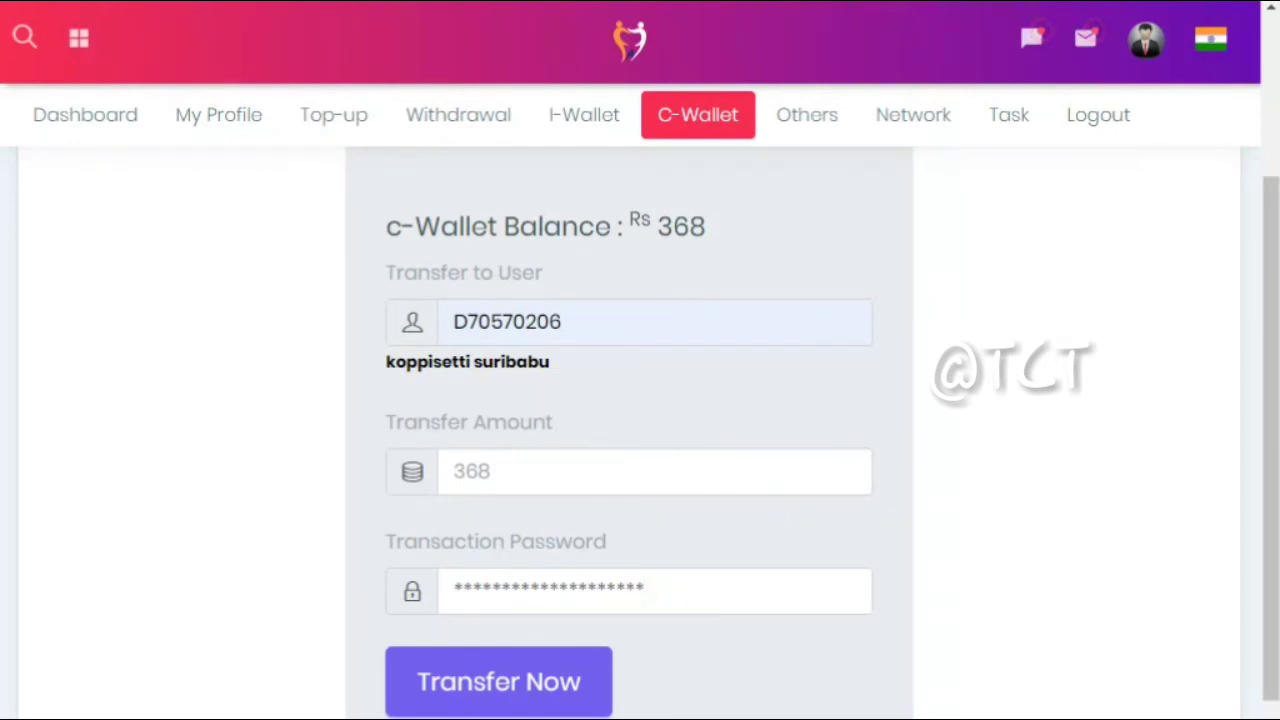
pyautogui.click(534, 589)
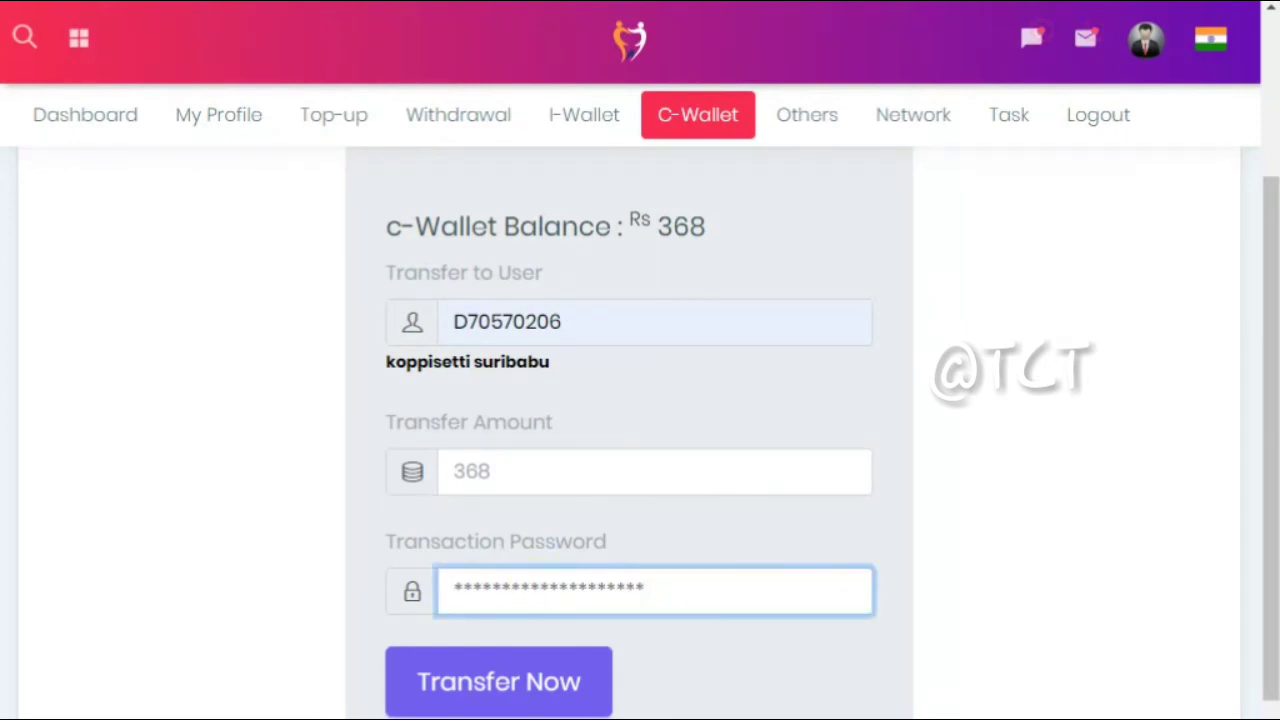
pyautogui.click(1045, 578)
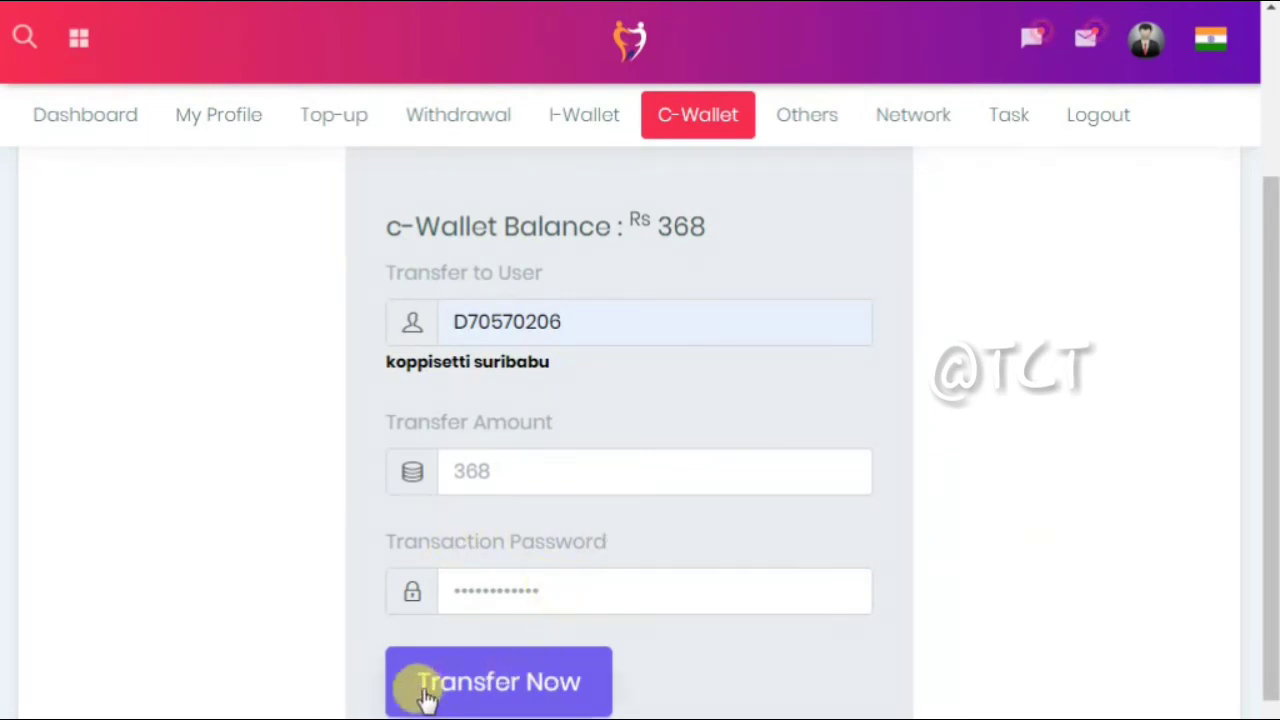
pyautogui.click(503, 690)
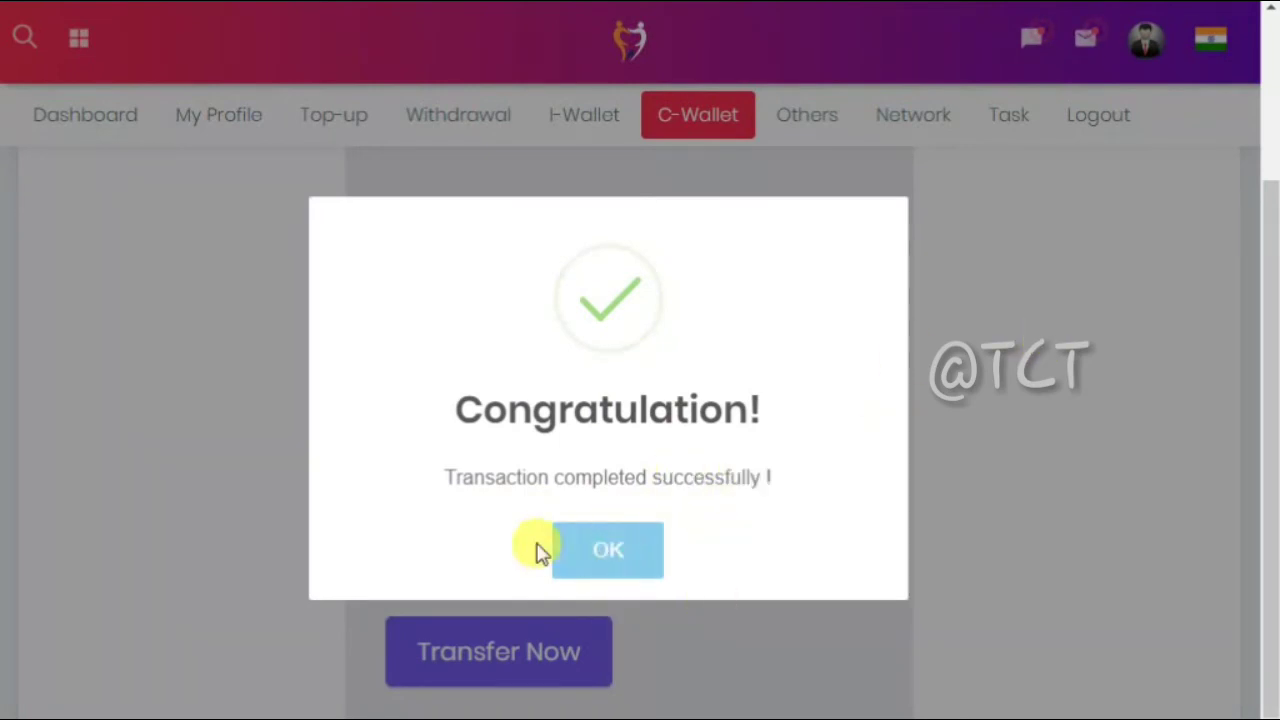
pyautogui.click(600, 558)
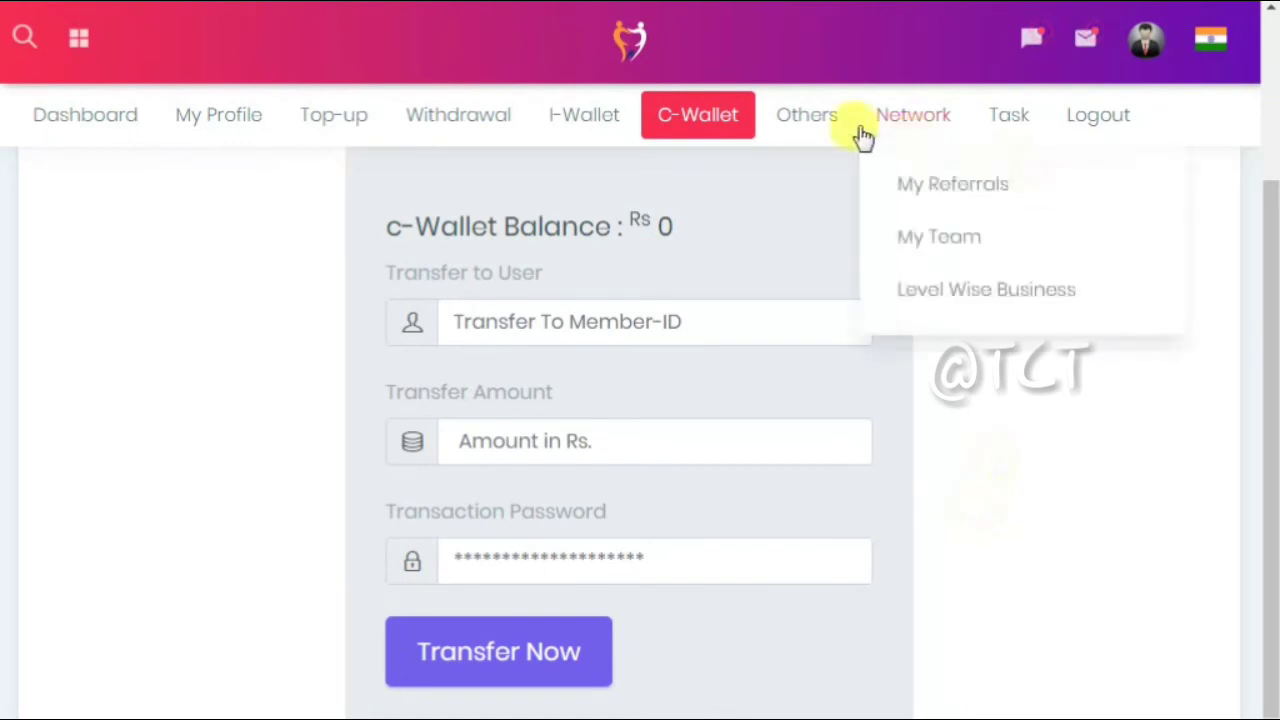
# Step: Open the Withdrawal Request page and examine the i-Wallet balance and the withdrawal conditions
pyautogui.moveTo(948, 116)
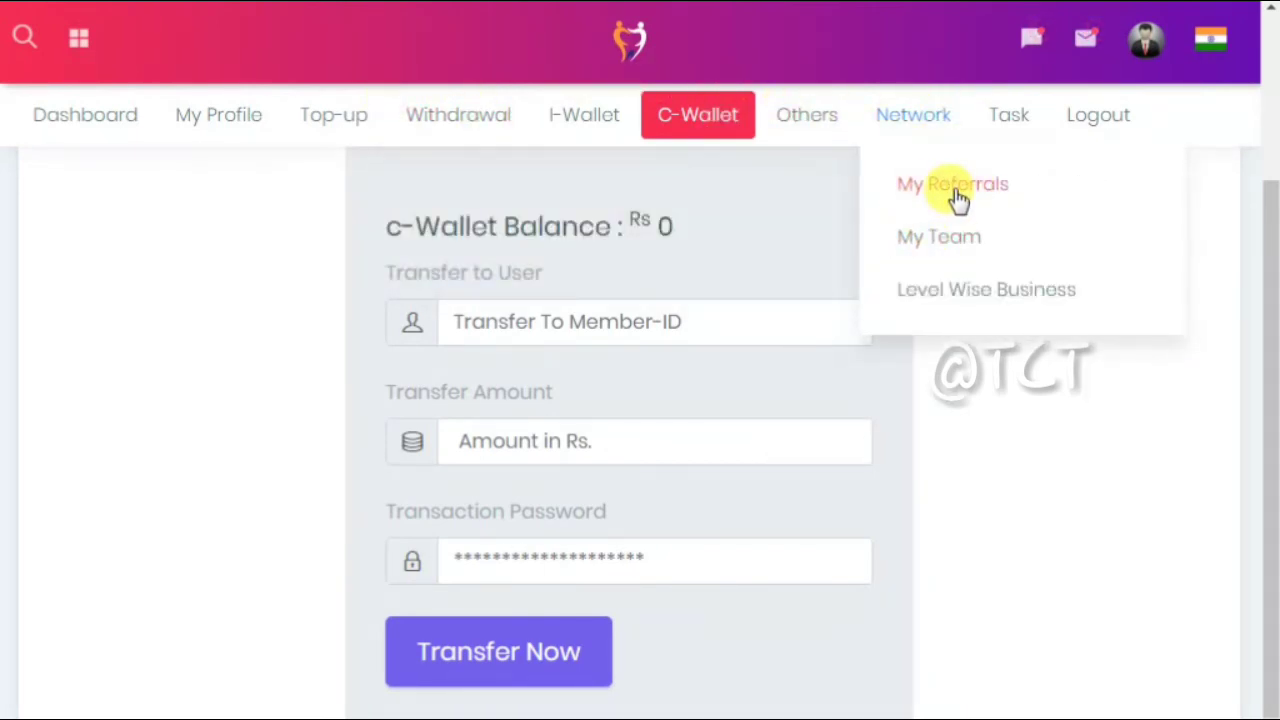
pyautogui.moveTo(401, 144)
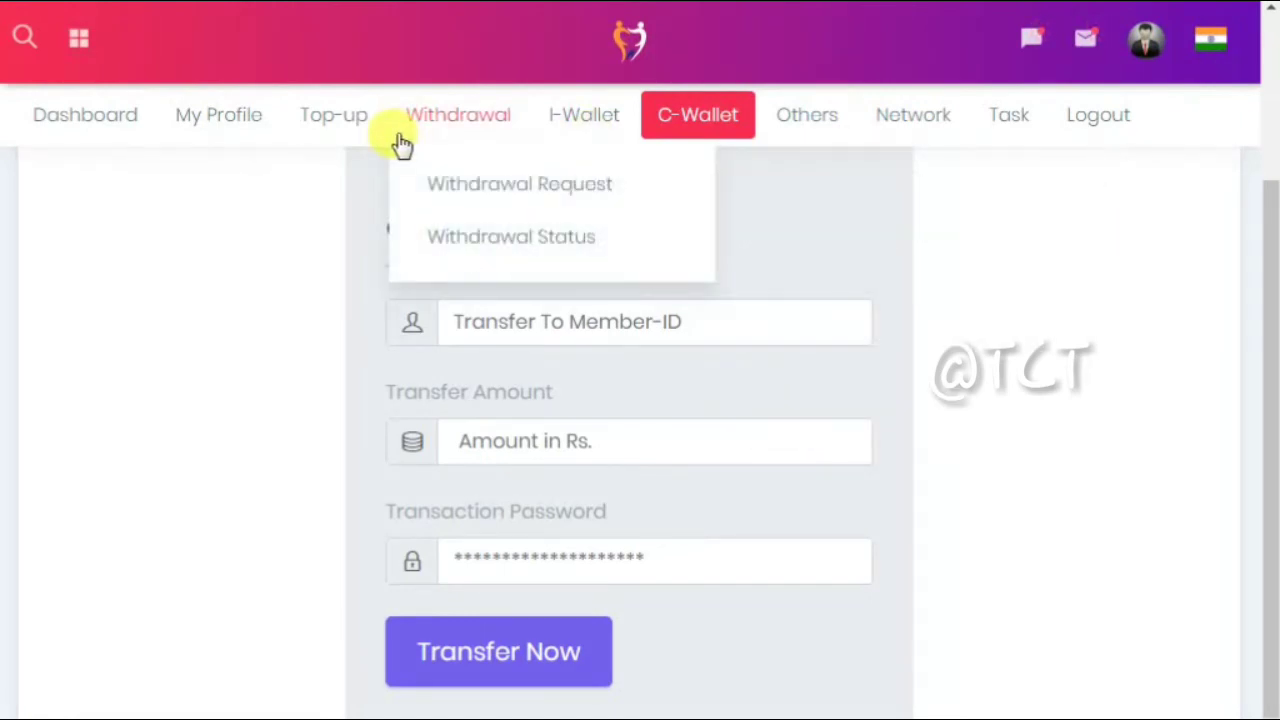
pyautogui.click(444, 119)
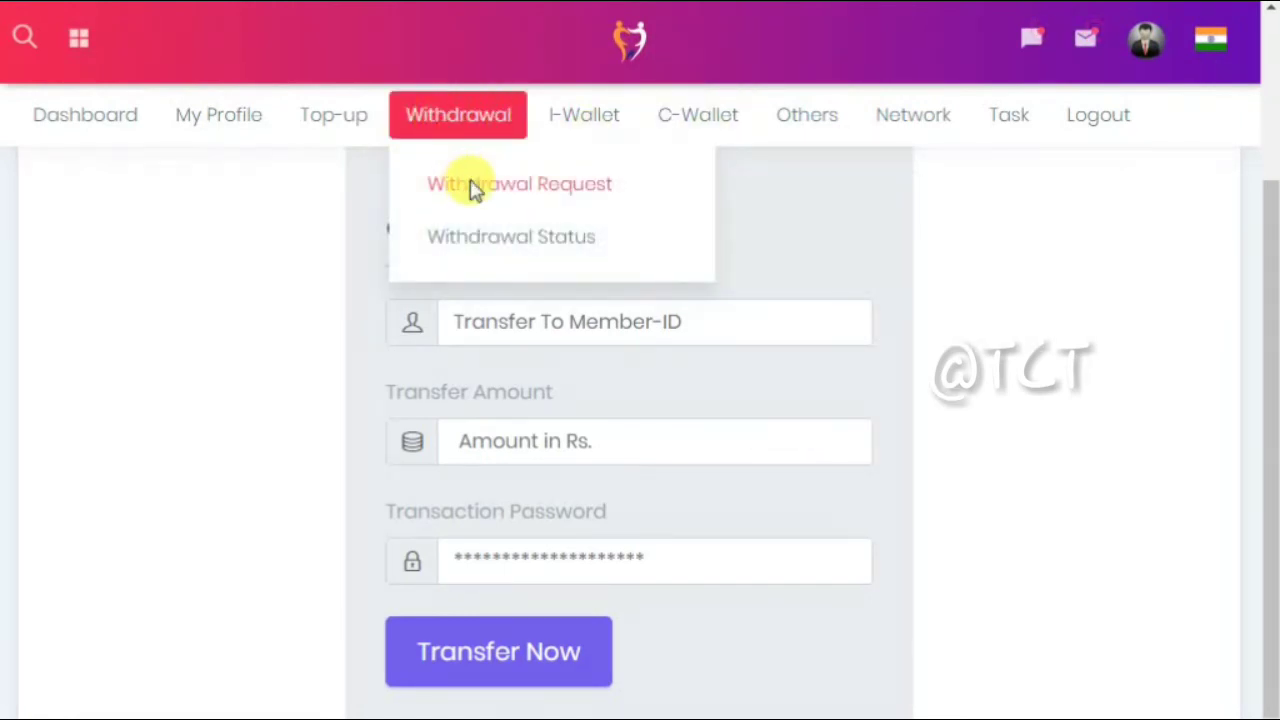
pyautogui.click(597, 183)
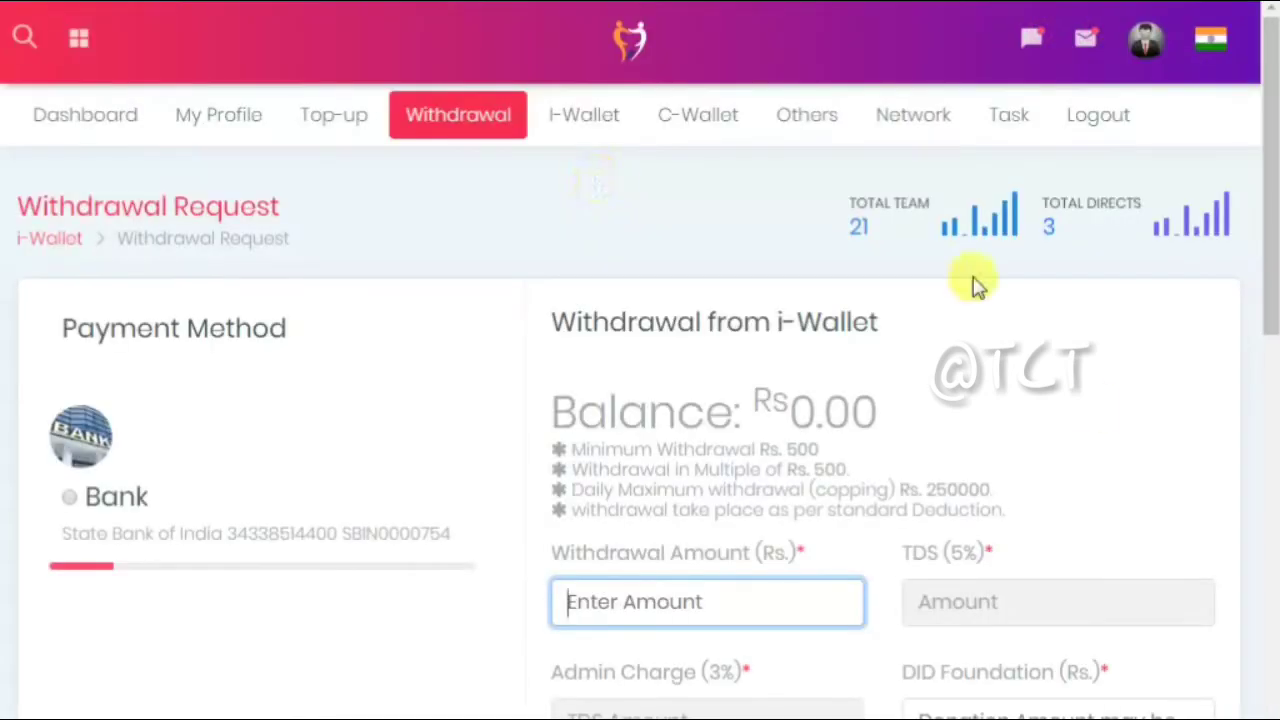
pyautogui.moveTo(782, 411); pyautogui.dragTo(914, 420)
pyautogui.scroll(-2, 916, 421)
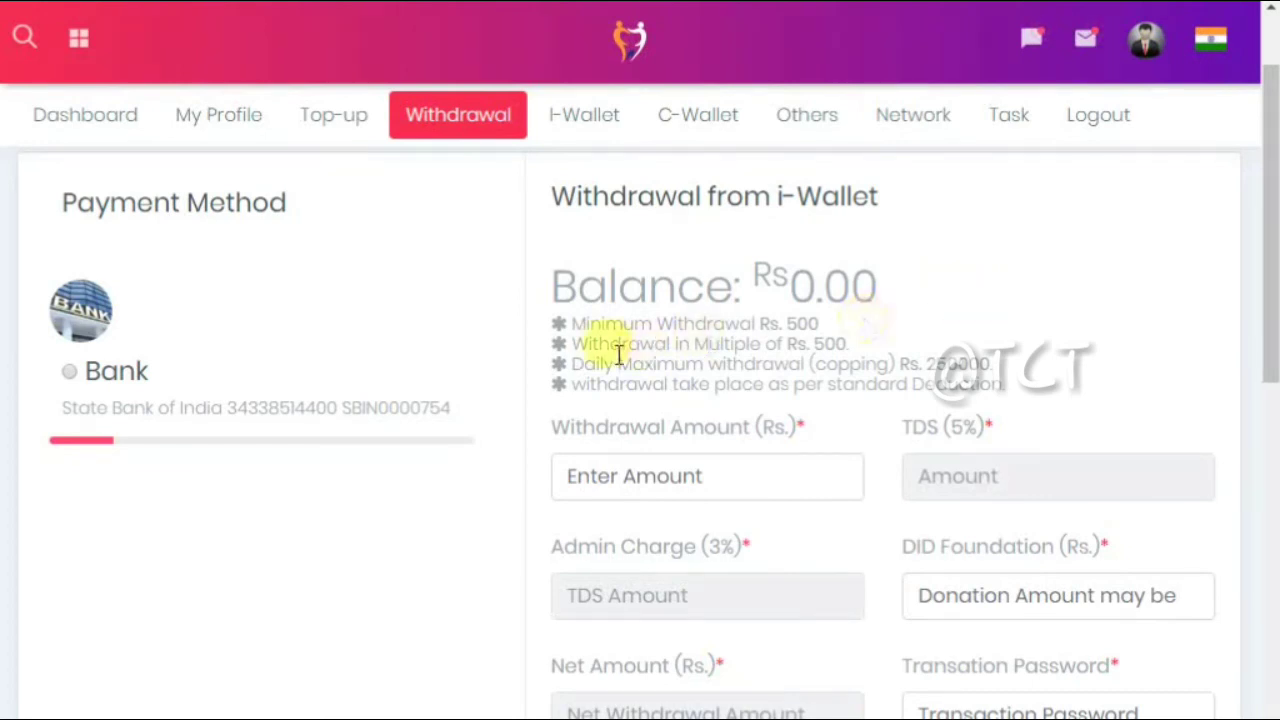
pyautogui.moveTo(572, 324); pyautogui.dragTo(920, 378)
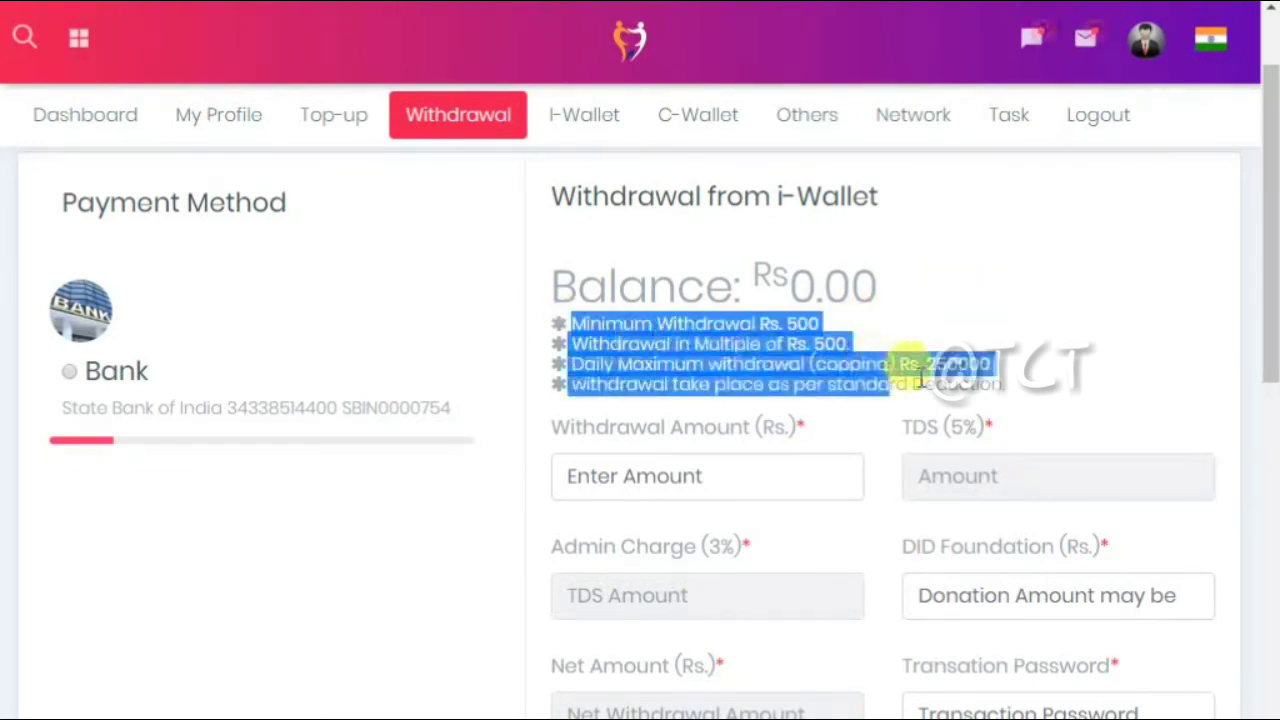
# Step: Check the minimum withdrawal amount against the i-Wallet balance, and review the amount, deduction, donation and transaction password fields of the withdrawal form
pyautogui.click(640, 335)
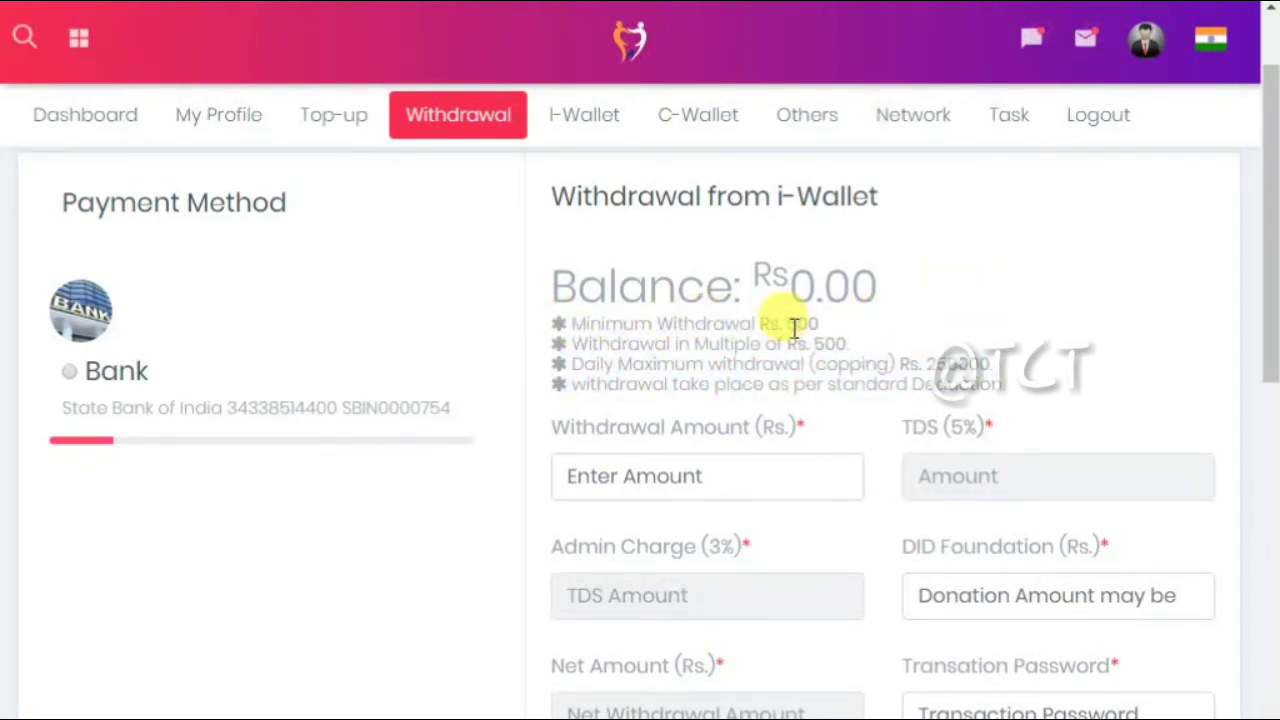
pyautogui.moveTo(782, 324); pyautogui.dragTo(837, 329)
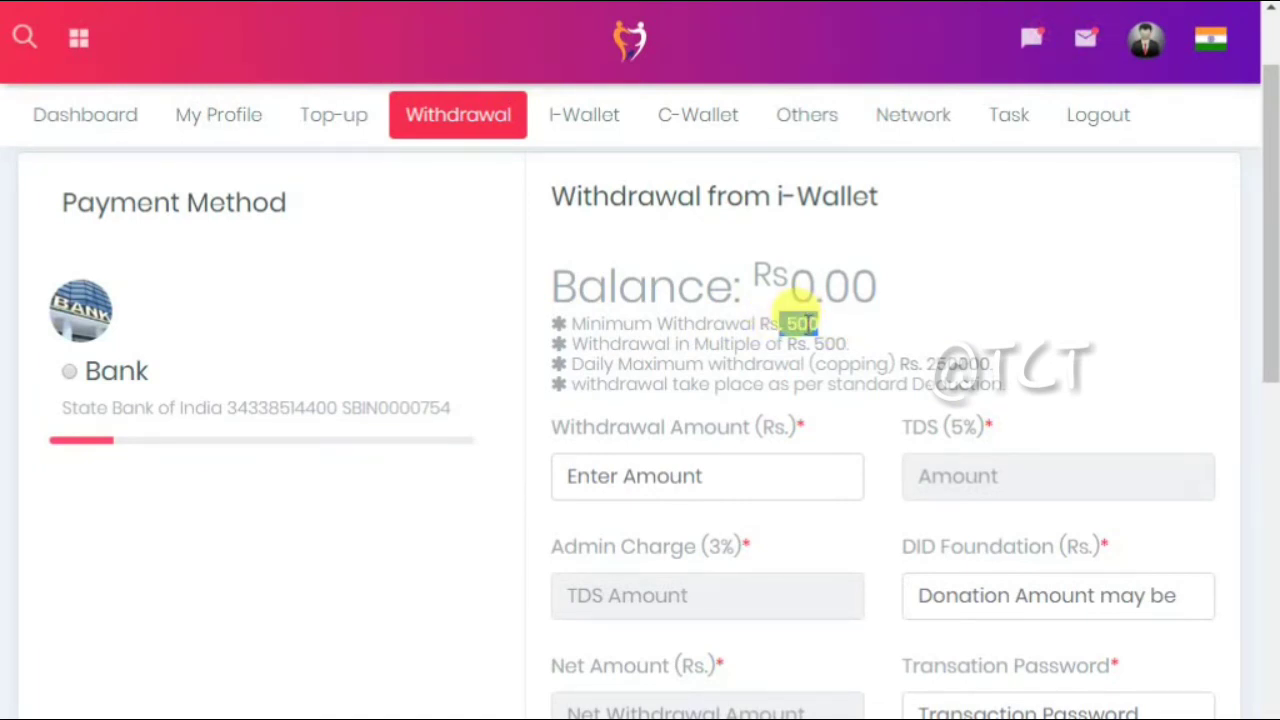
pyautogui.click(817, 370)
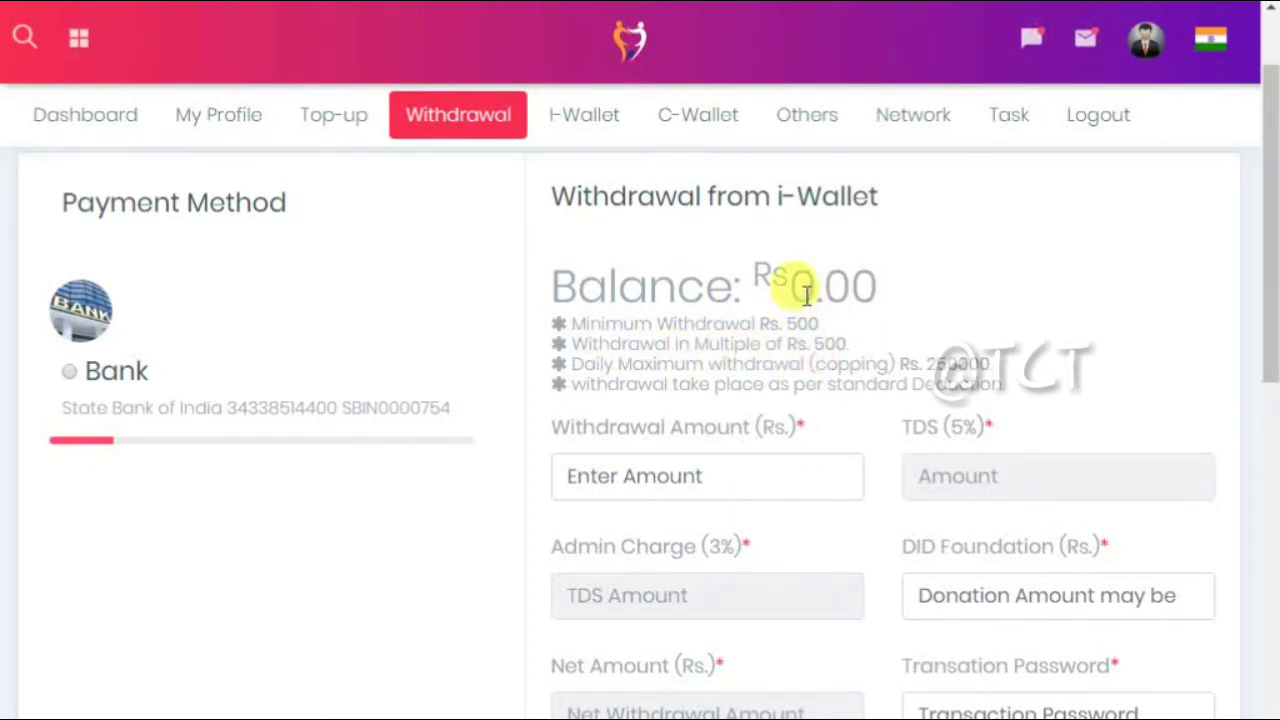
pyautogui.moveTo(789, 294); pyautogui.dragTo(894, 303)
pyautogui.click(950, 305)
pyautogui.moveTo(780, 288); pyautogui.dragTo(900, 294)
pyautogui.click(1027, 362)
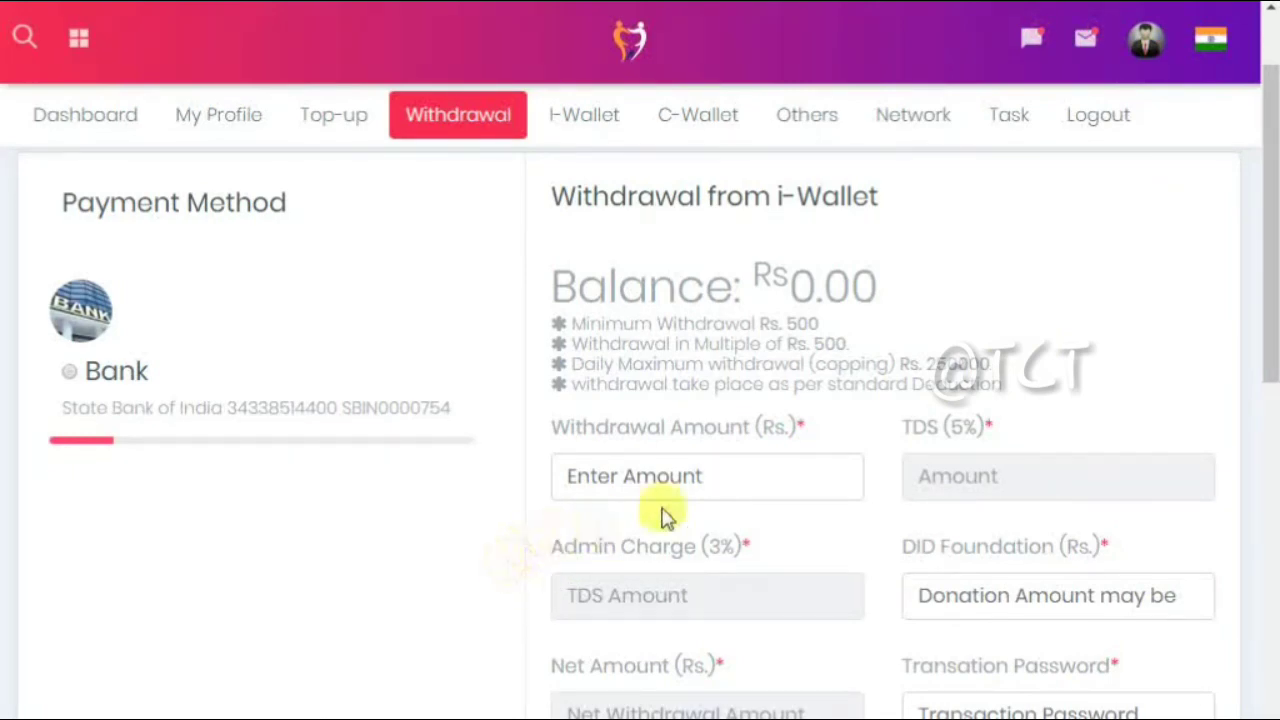
pyautogui.scroll(-2, 988, 477)
pyautogui.scroll(-2, 995, 473)
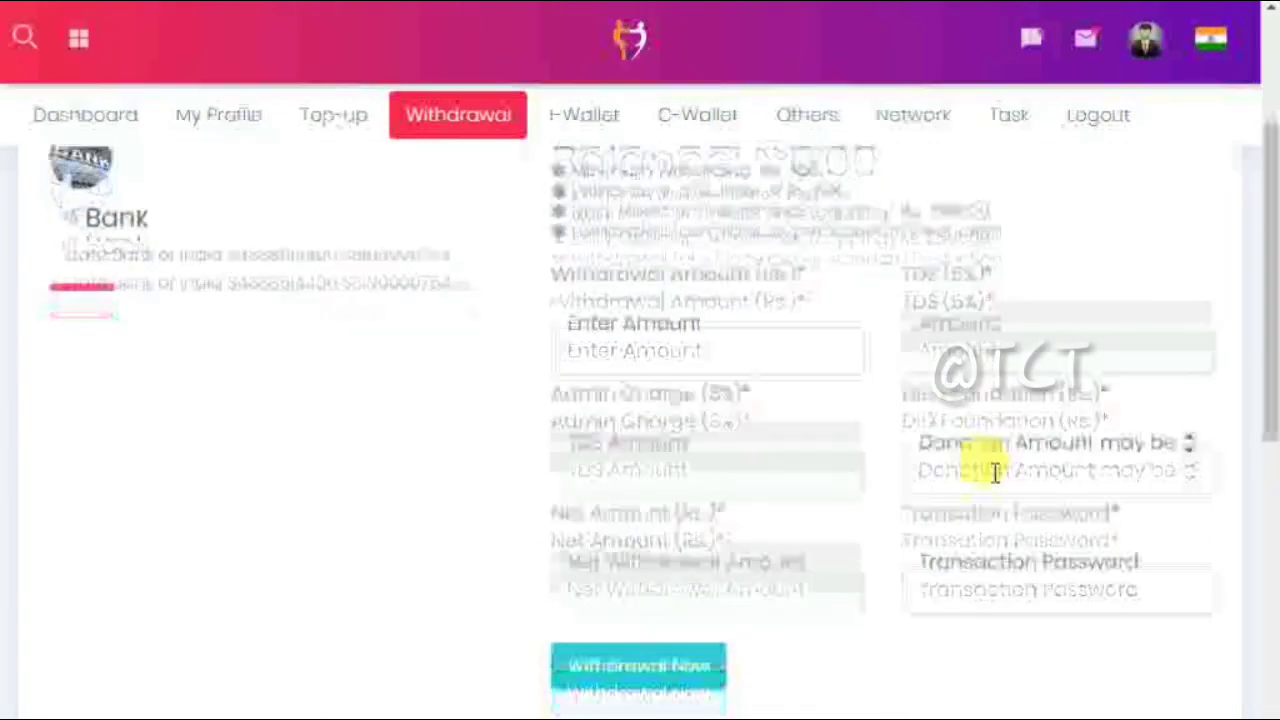
pyautogui.scroll(2, 995, 473)
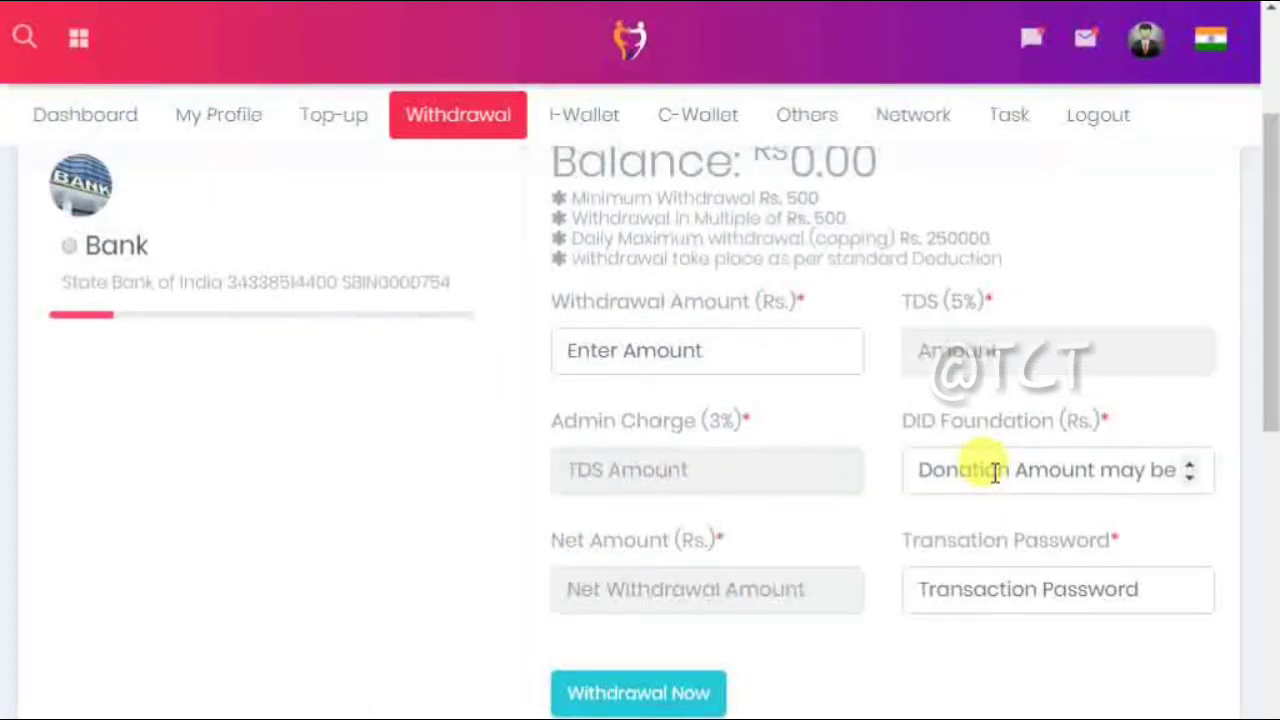